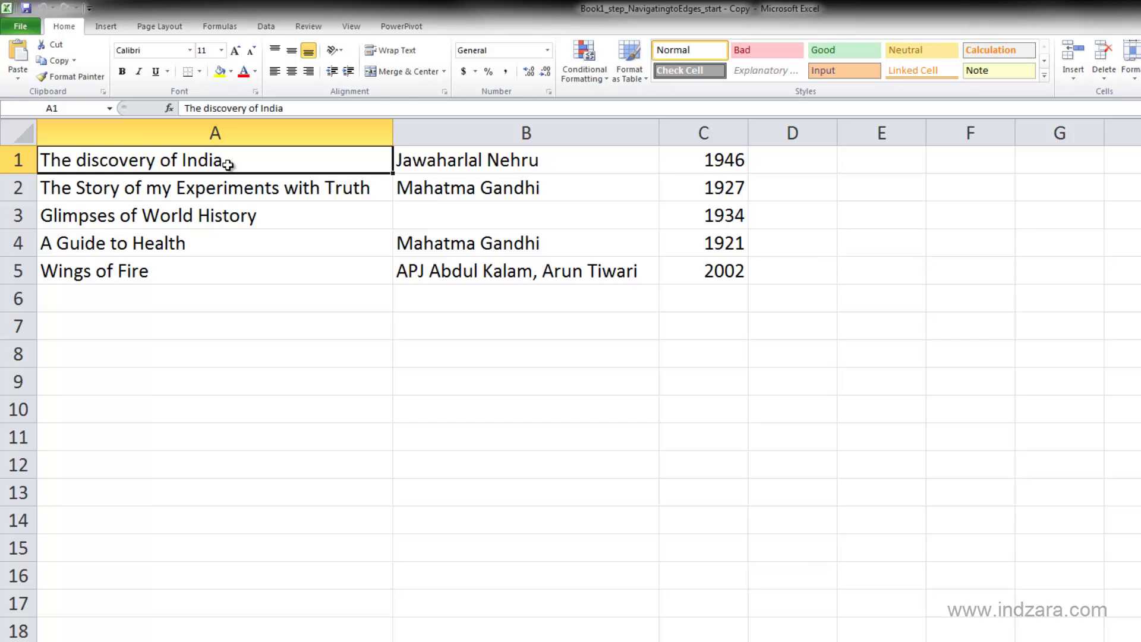
Step: Extend the selection from A1 across to C1 and down to row 3, then shrink it back to A1:C2
{"action": "key", "text": "shift+Right"}
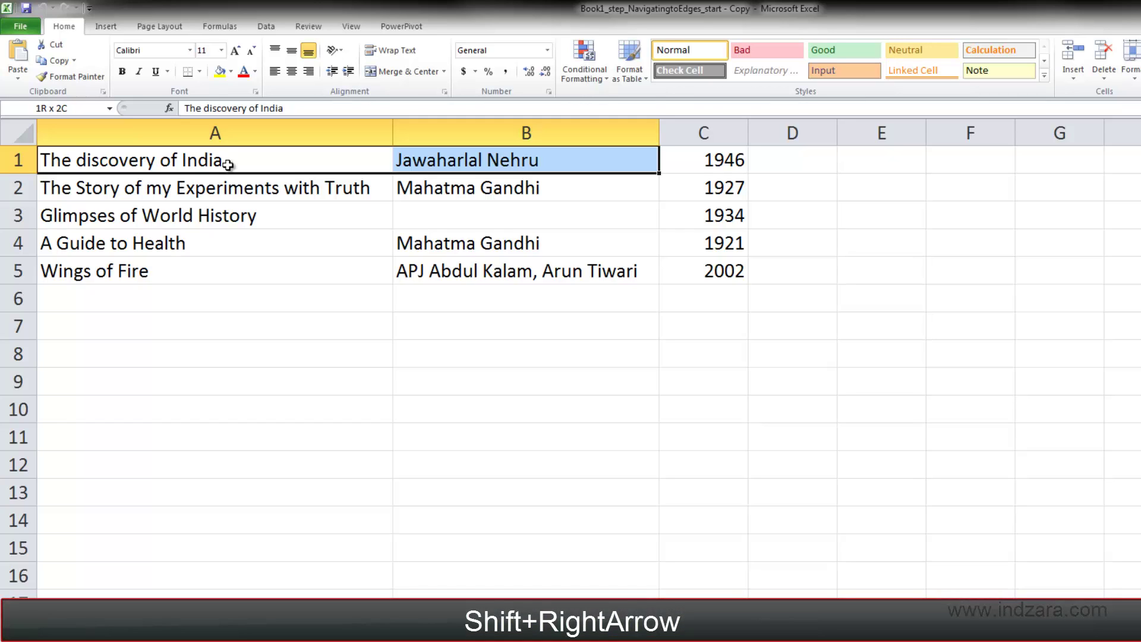
{"action": "key", "text": "shift+Right"}
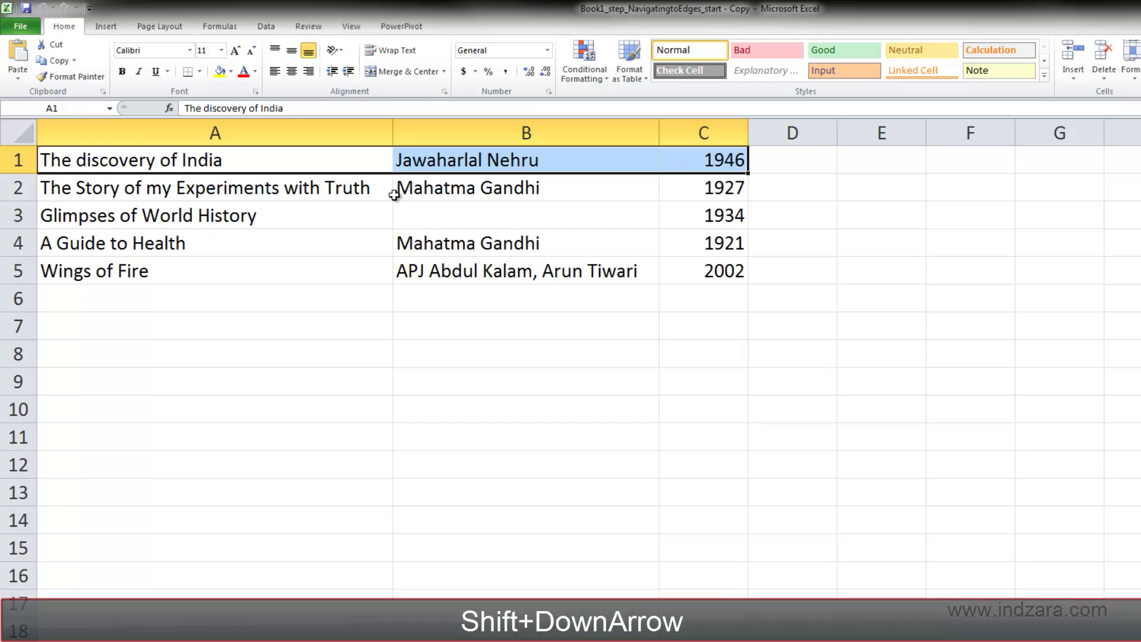
{"action": "key", "text": "shift+Down"}
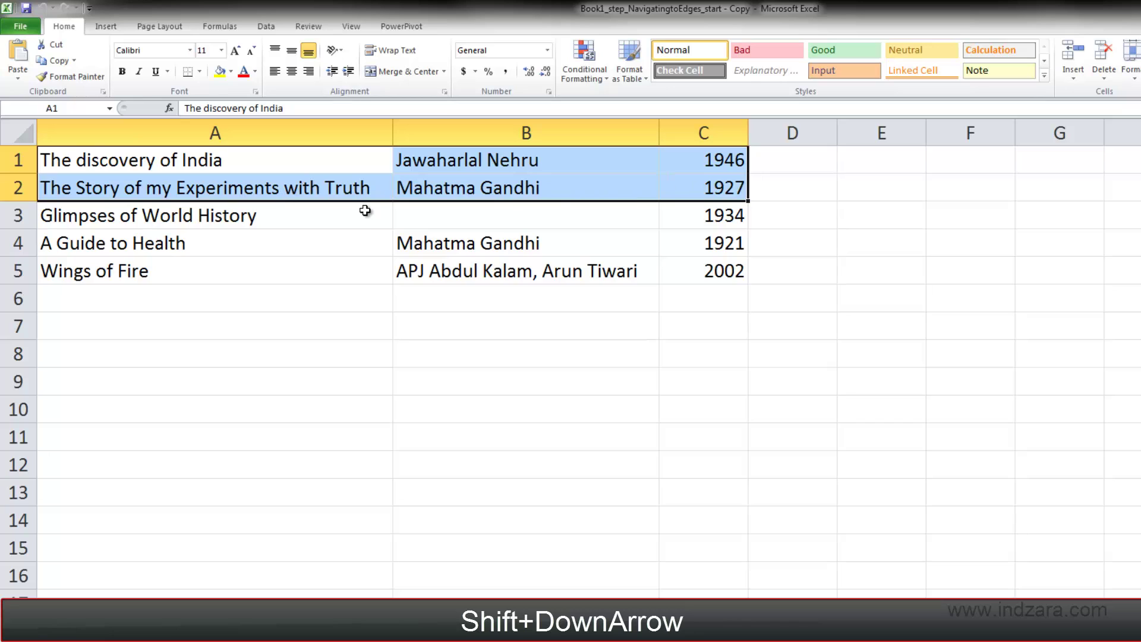
{"action": "key", "text": "shift+Down"}
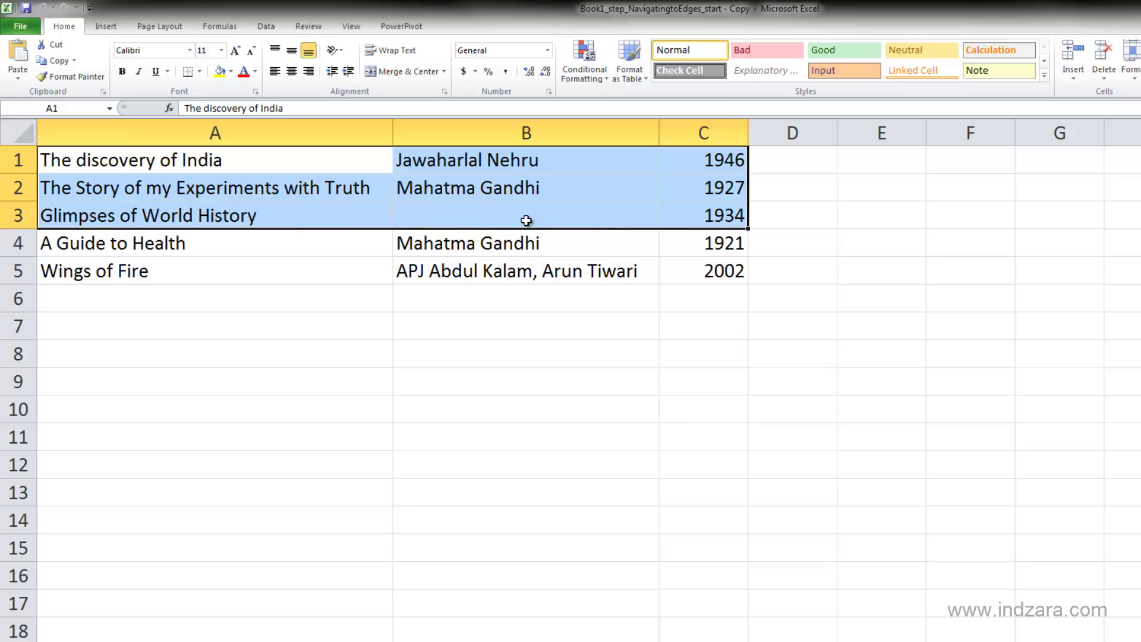
{"action": "key", "text": "shift+Up"}
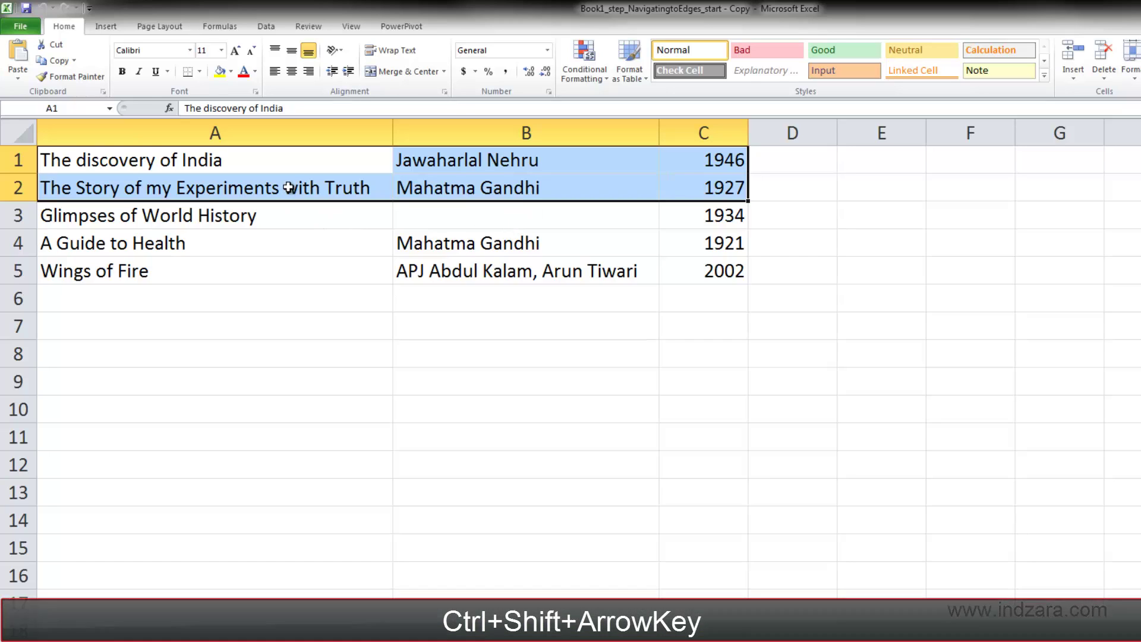
Step: From A1, extend the selection down to the last title and across to the years, covering A1:C5
{"action": "left_click", "coordinate": [295, 166]}
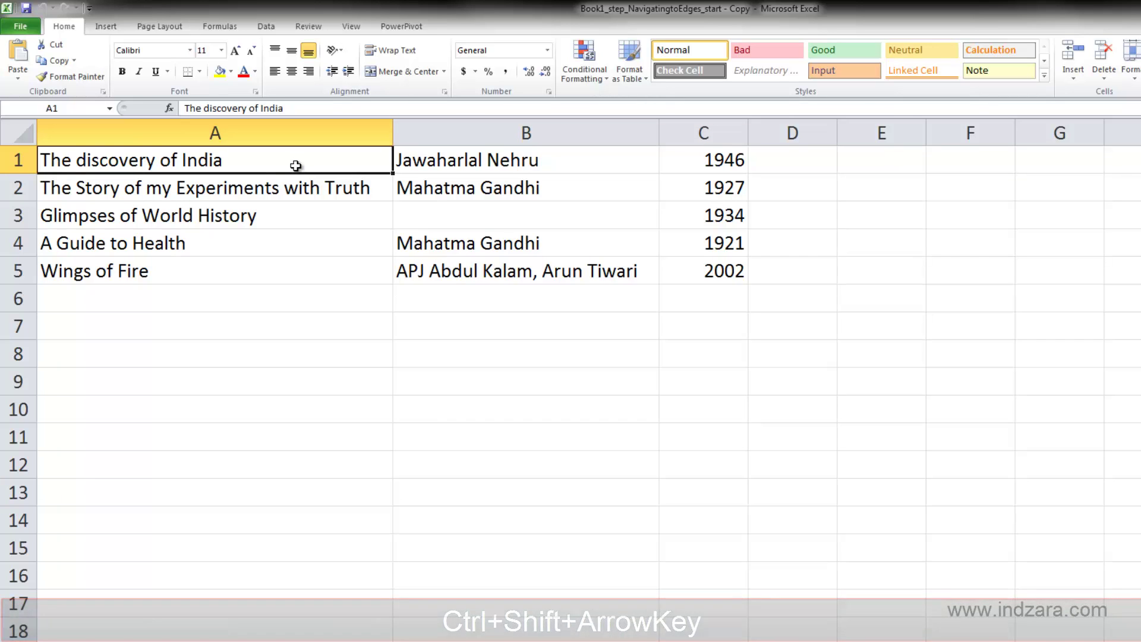
{"action": "key", "text": "ctrl+shift+Down"}
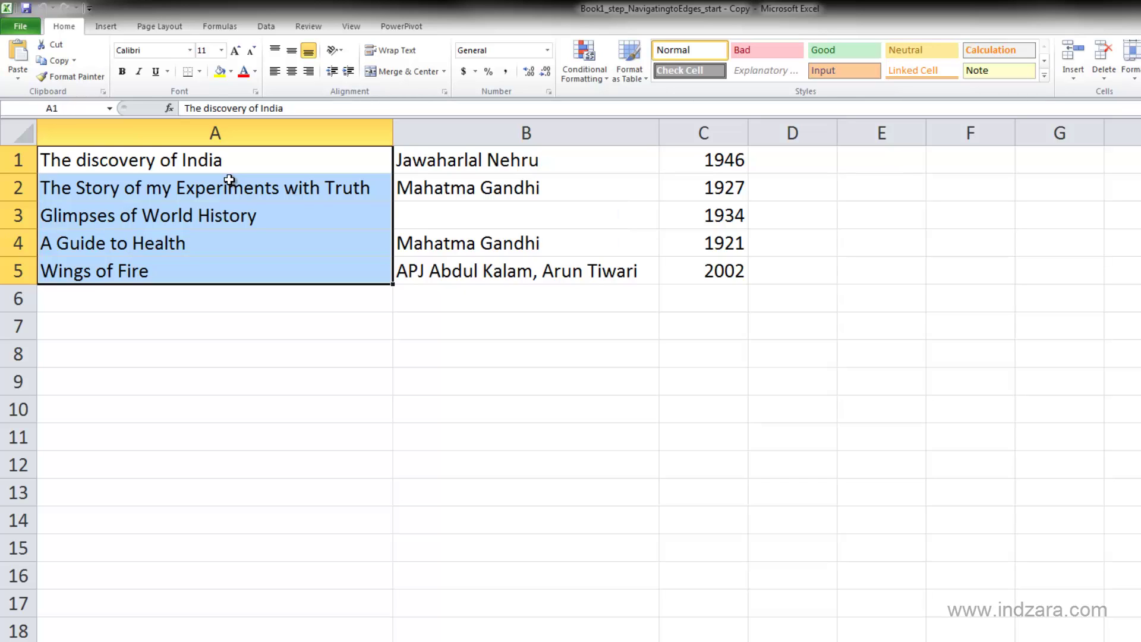
{"action": "key", "text": "ctrl+shift+Right"}
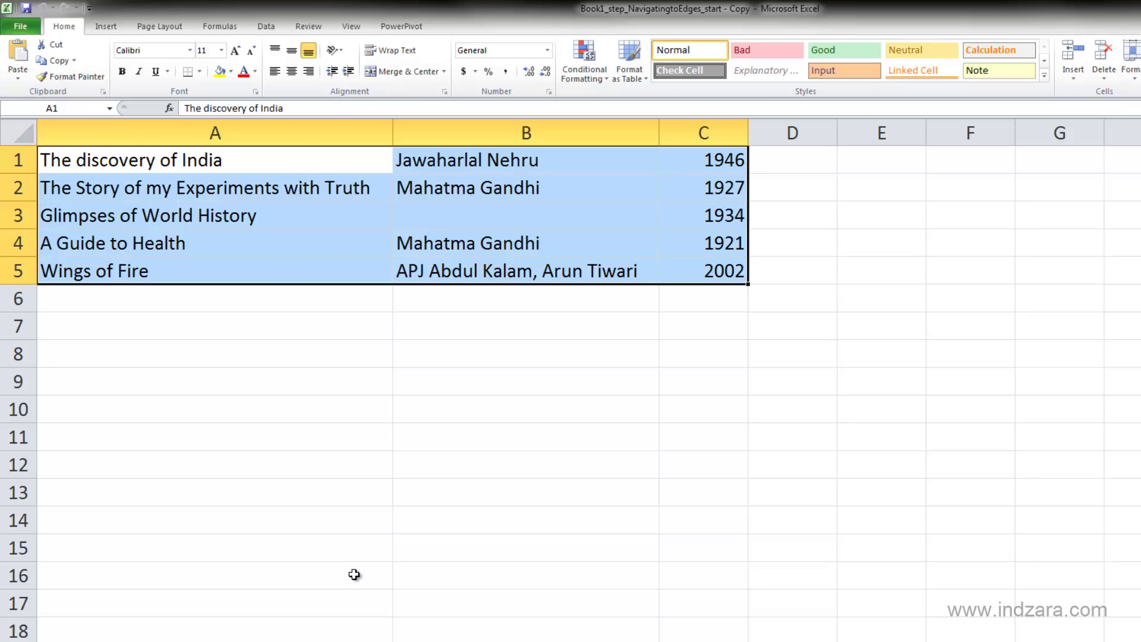
Step: Select A2 down to A10, then collapse the selection to A1 and scroll back to the top
{"action": "left_click", "coordinate": [281, 176]}
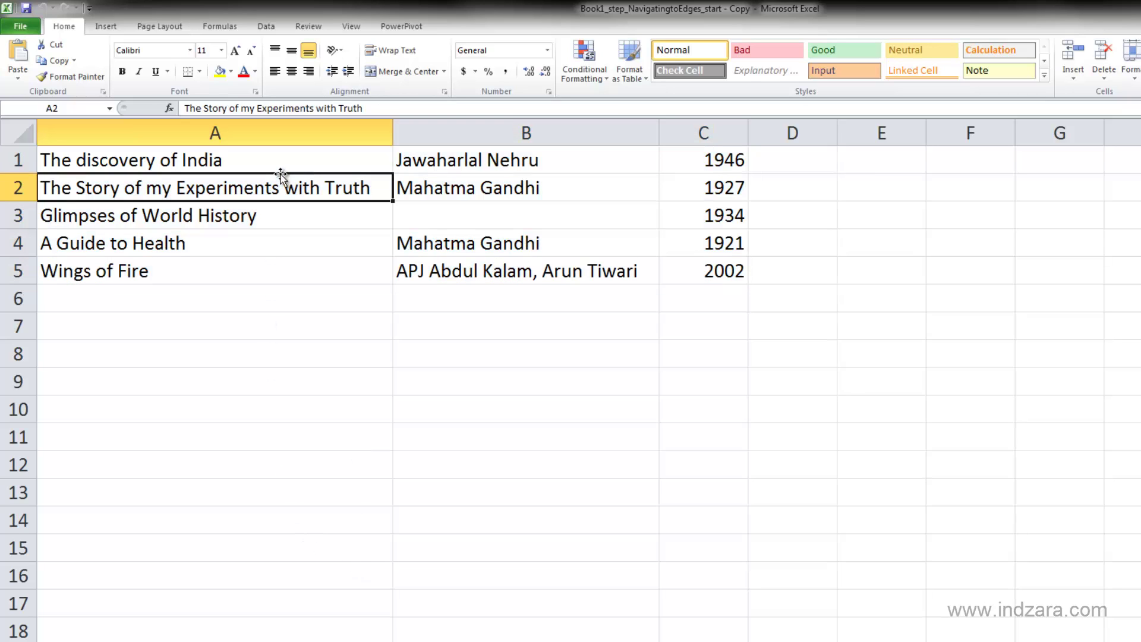
{"action": "key", "text": "shift+Down"}
{"action": "key", "text": "shift+Down"}
{"action": "key", "text": "shift+Down"}
{"action": "key", "text": "shift+Down"}
{"action": "key", "text": "shift+Down"}
{"action": "key", "text": "shift+Down"}
{"action": "key", "text": "shift+Down"}
{"action": "key", "text": "shift+Down"}
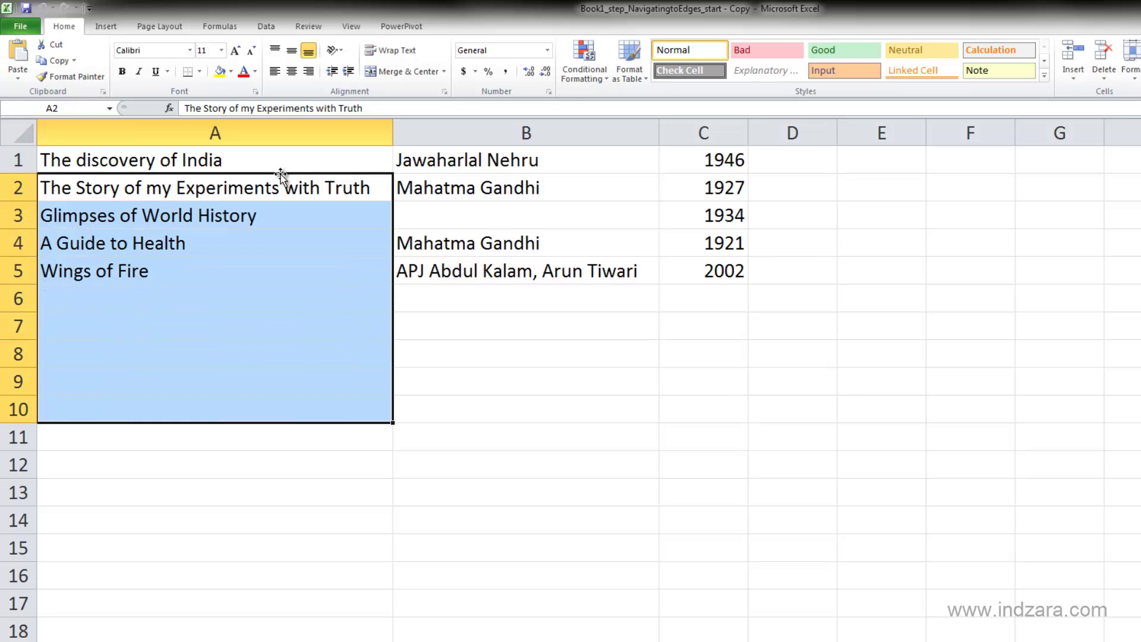
{"action": "left_click", "coordinate": [285, 160]}
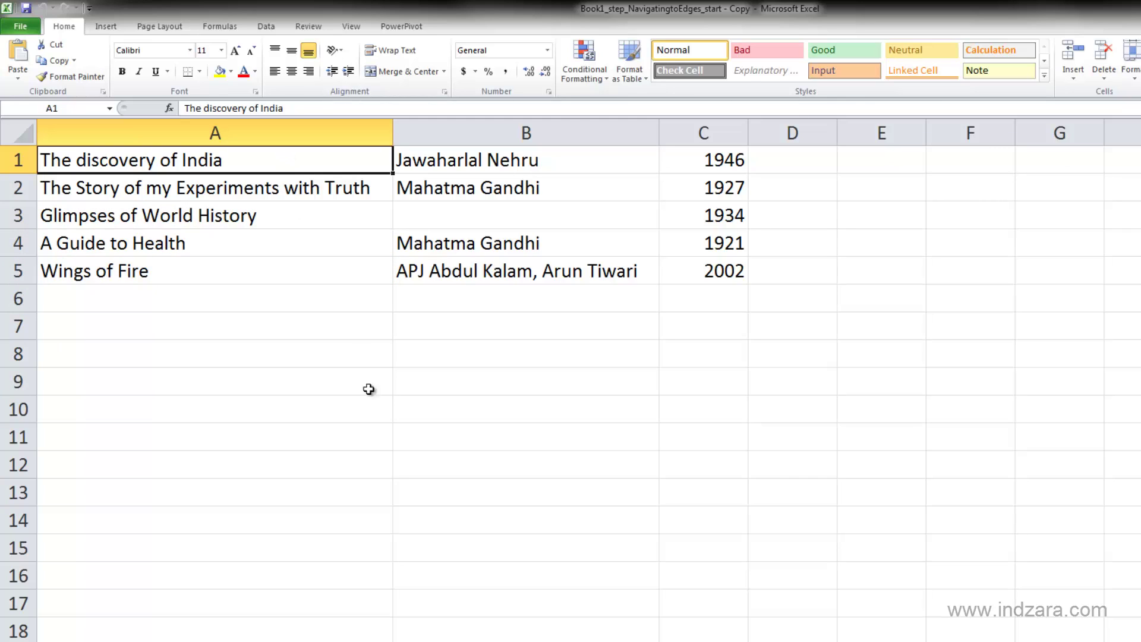
{"action": "scroll", "coordinate": [357, 354], "scroll_direction": "down", "scroll_amount": 10}
{"action": "scroll", "coordinate": [357, 354], "scroll_direction": "down", "scroll_amount": 9}
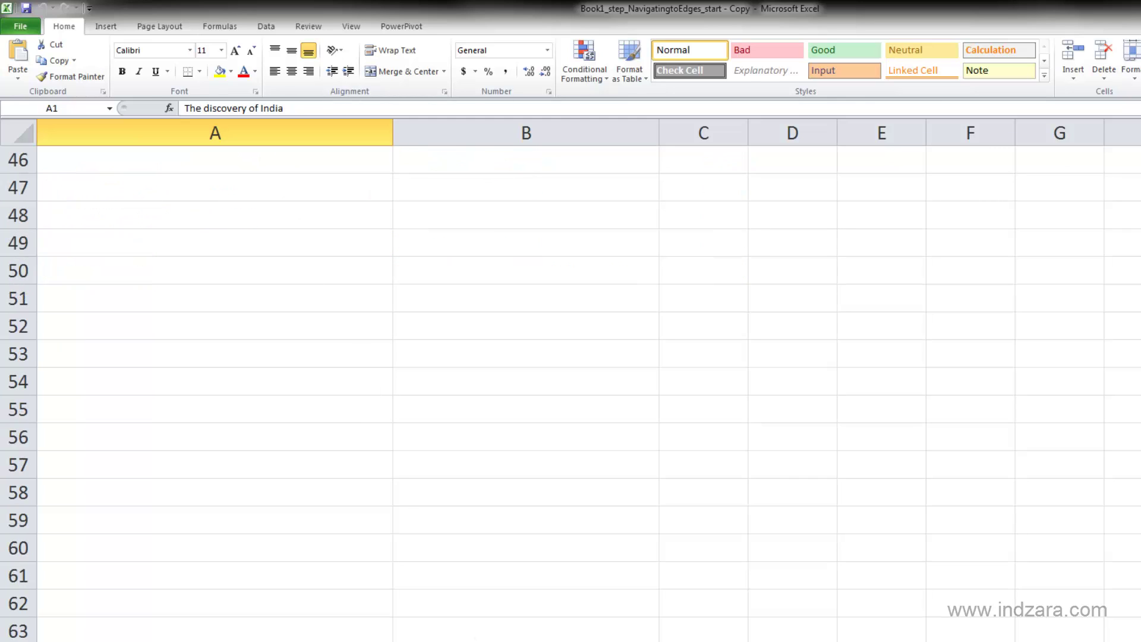
{"action": "scroll", "coordinate": [357, 354], "scroll_direction": "up", "scroll_amount": 19}
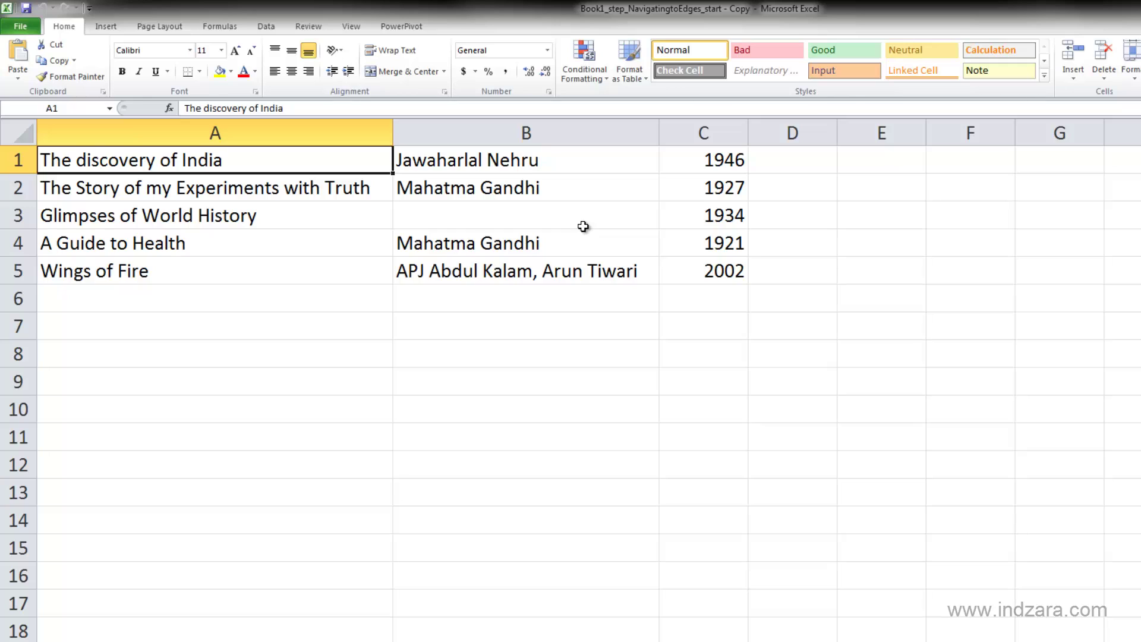
Step: Select the list with Ctrl+A, then A3 through C5, then from C5 back up to A1
{"action": "key", "text": "ctrl+a"}
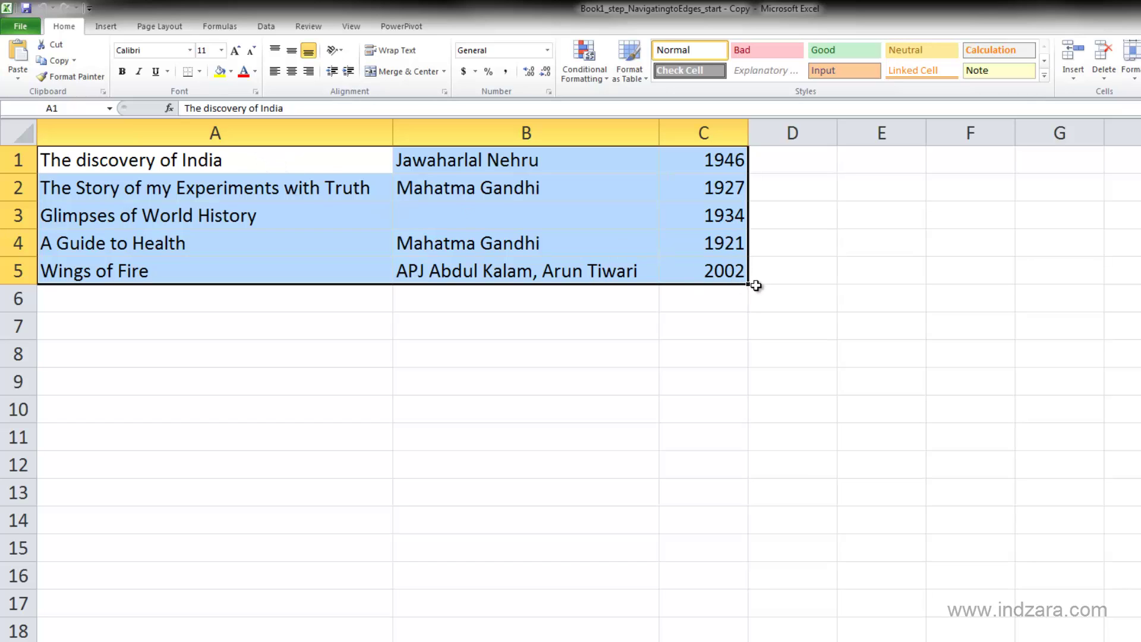
{"action": "left_click", "coordinate": [221, 217]}
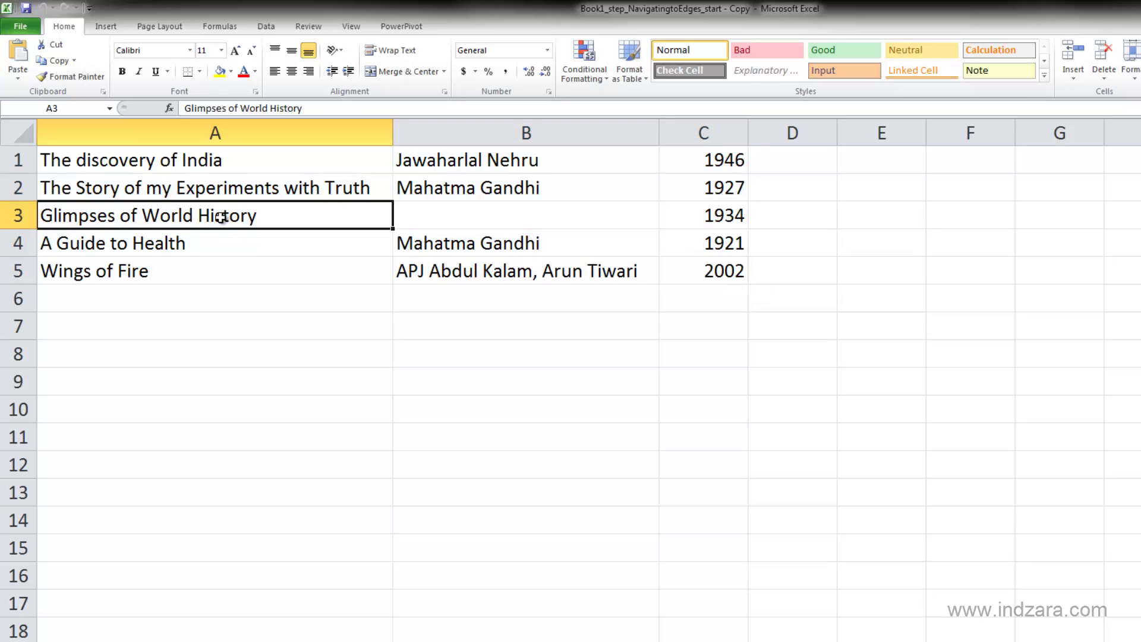
{"action": "key", "text": "ctrl+shift+End"}
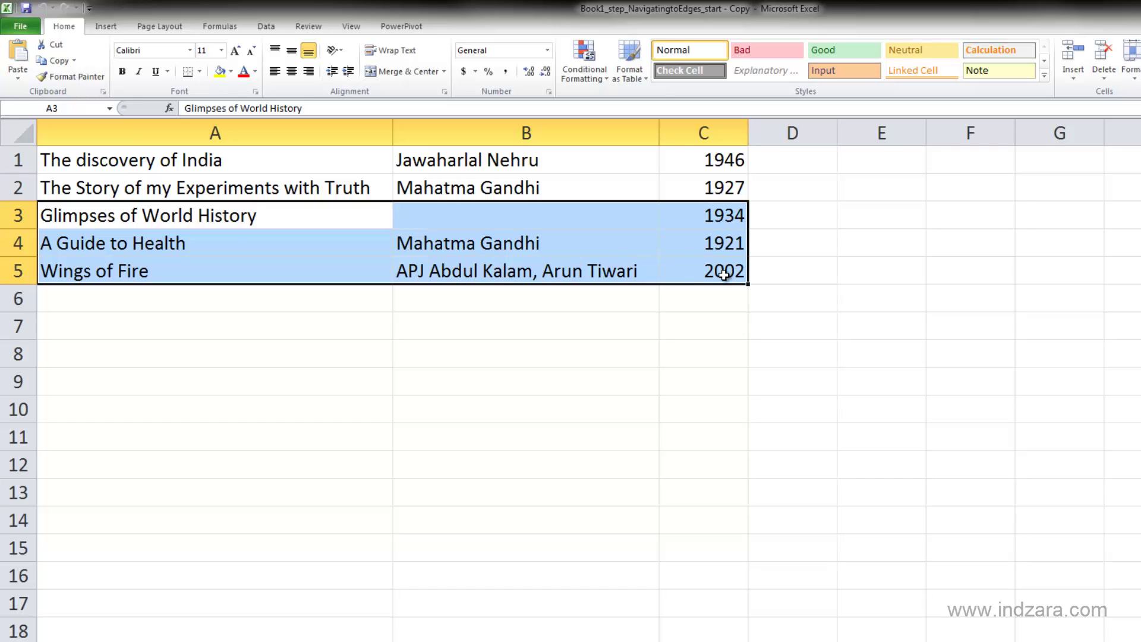
{"action": "left_click", "coordinate": [722, 273]}
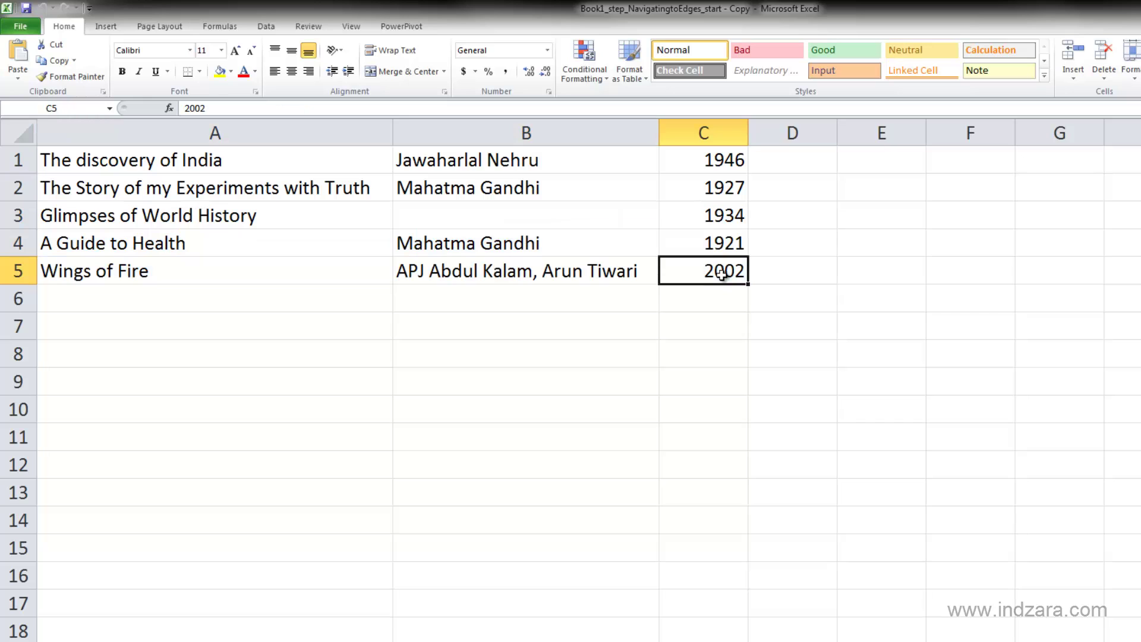
{"action": "key", "text": "ctrl+shift+Home"}
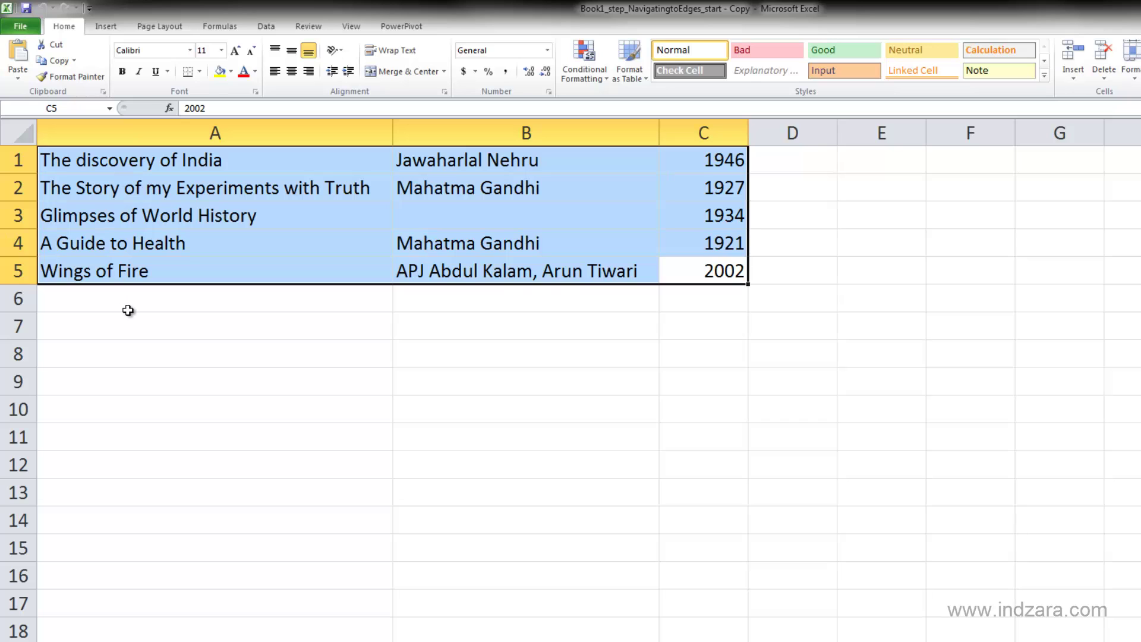
Step: Drag-select A1:D5, then extend the selection to A1:E16 and further down columns A–E
{"action": "left_click", "coordinate": [159, 159]}
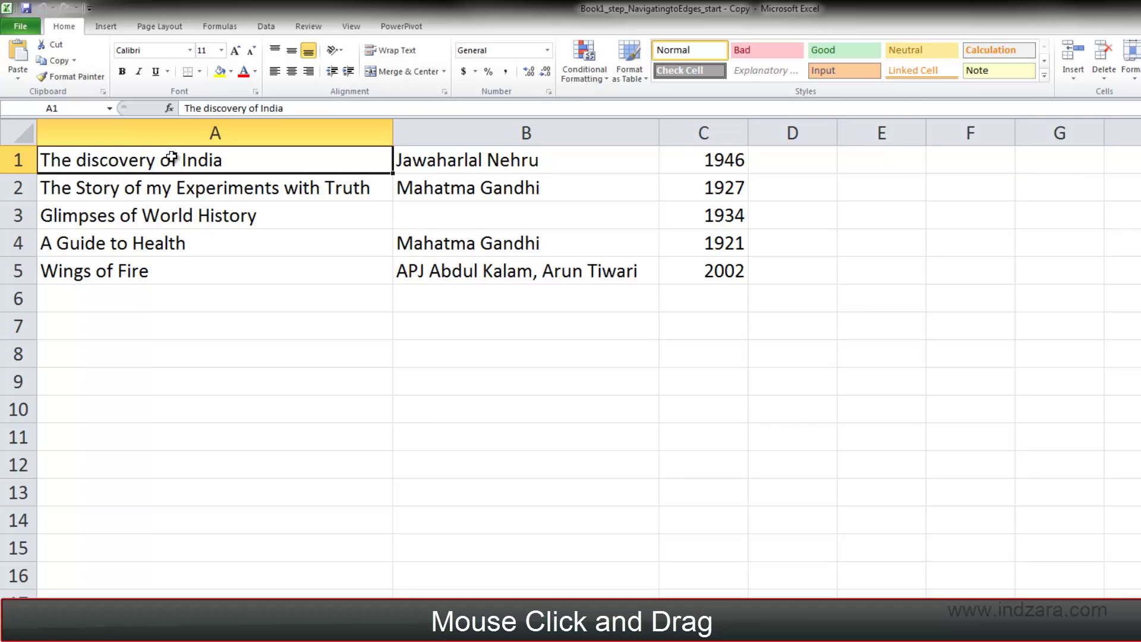
{"action": "left_click_drag", "start_coordinate": [172, 157], "coordinate": [758, 280]}
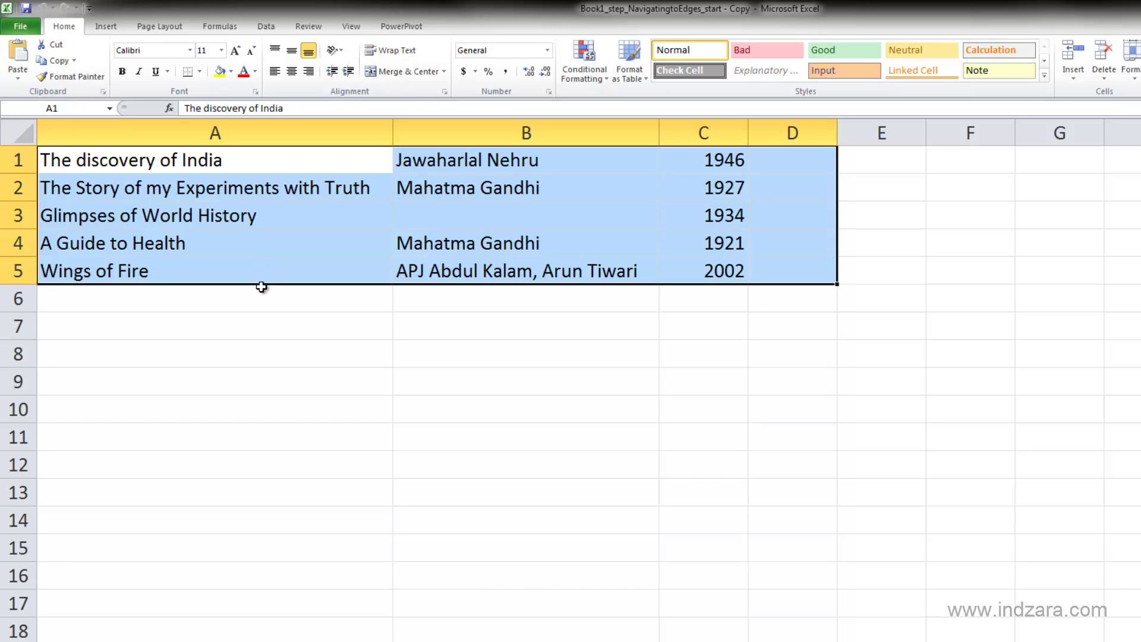
{"action": "scroll", "coordinate": [417, 356], "scroll_direction": "down", "scroll_amount": 5}
{"action": "scroll", "coordinate": [416, 356], "scroll_direction": "up", "scroll_amount": 5}
{"action": "key", "text": "ctrl+shift+End"}
{"action": "key", "text": "shift+Down"}
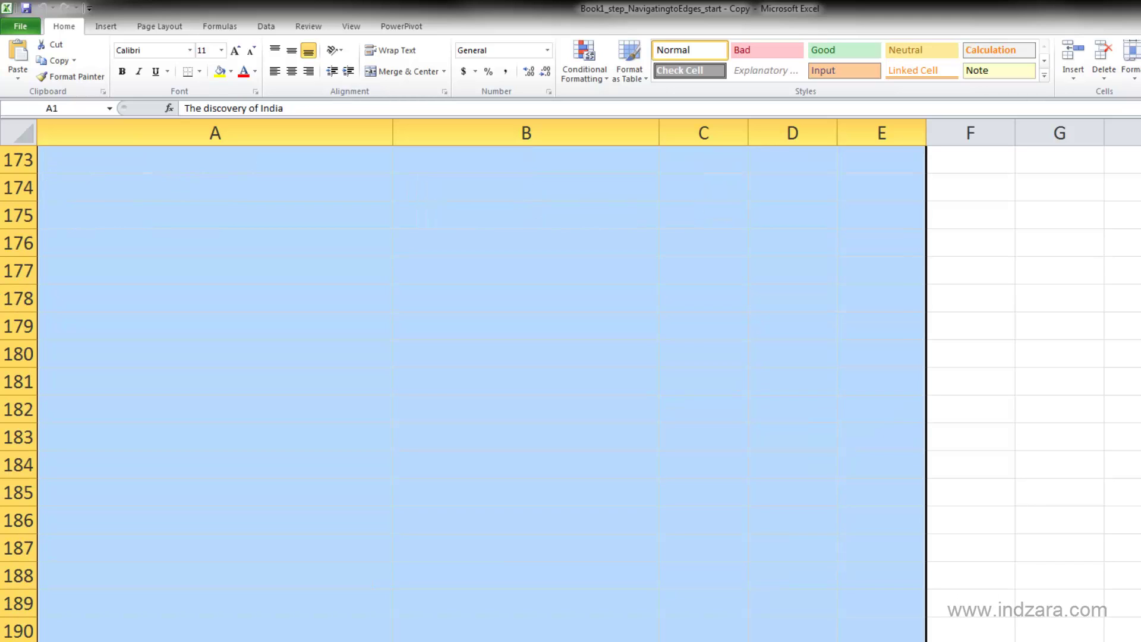
{"action": "scroll", "coordinate": [688, 244], "scroll_direction": "up", "scroll_amount": 20}
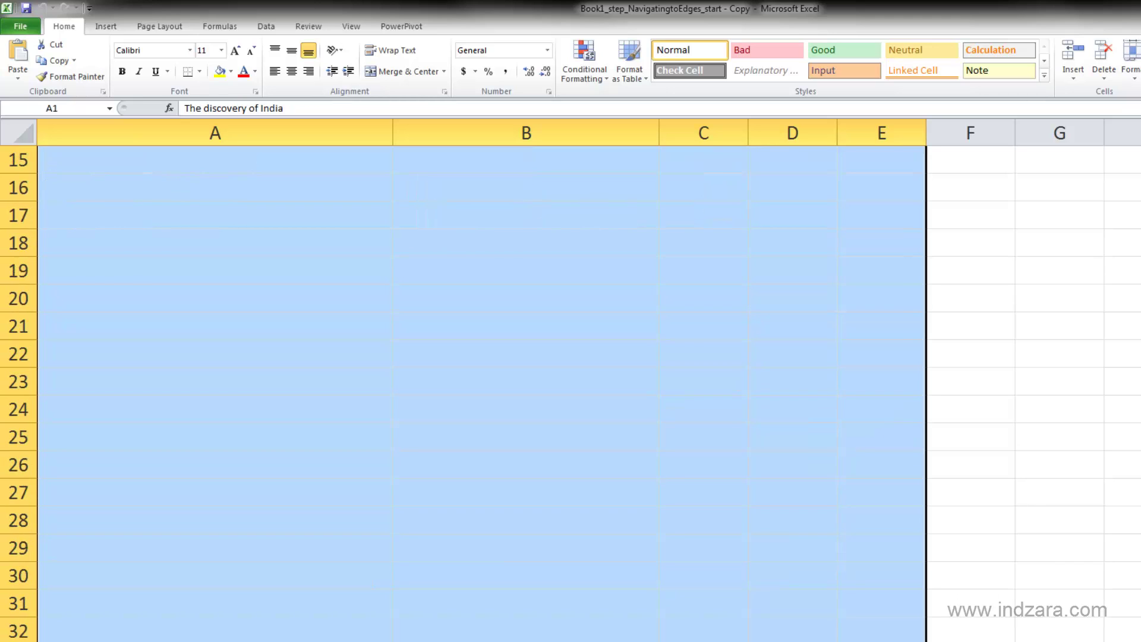
Step: Reset to A5, drag-select the book list block again, then collapse the selection to A1
{"action": "left_click", "coordinate": [257, 281]}
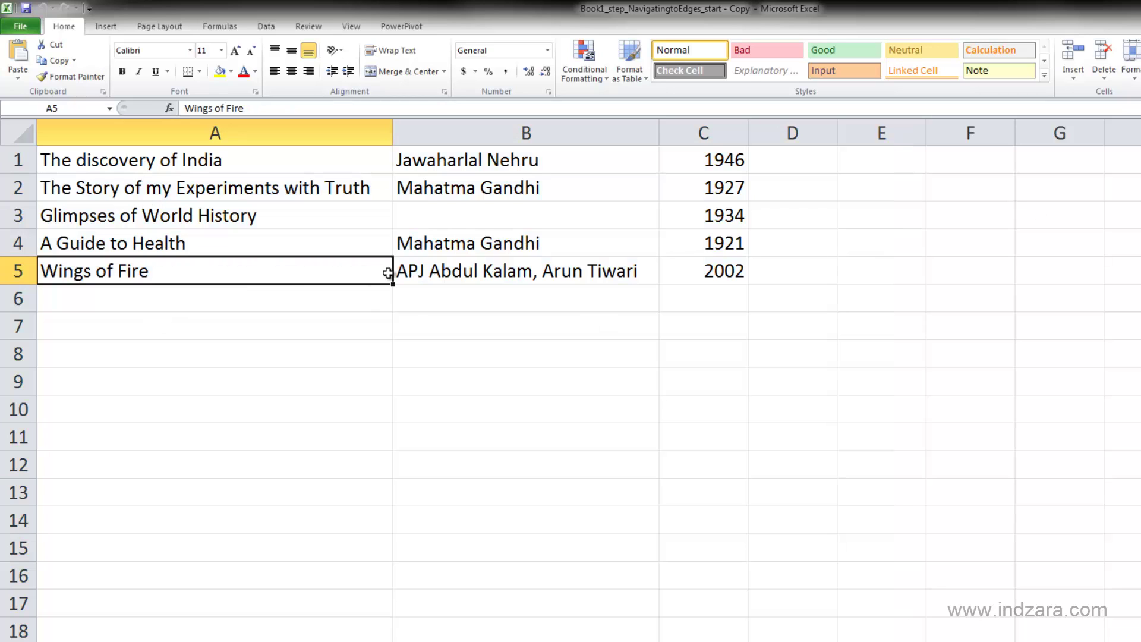
{"action": "left_click_drag", "start_coordinate": [385, 172], "coordinate": [805, 381]}
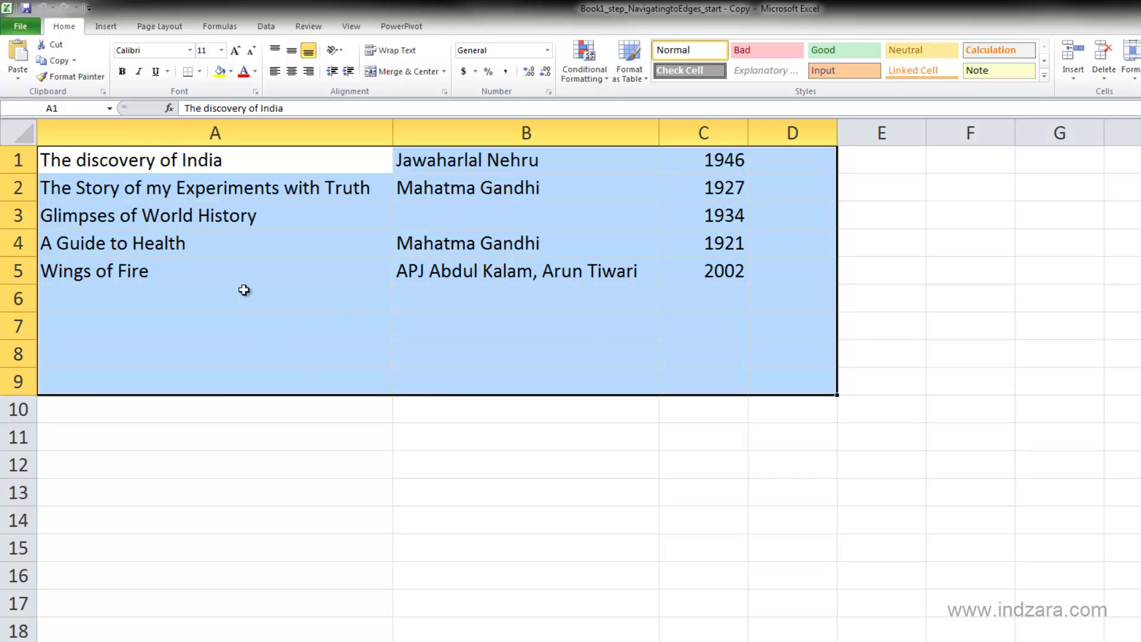
{"action": "left_click", "coordinate": [218, 168]}
{"action": "key", "text": "ctrl+shift+End"}
{"action": "left_click", "coordinate": [353, 346]}
{"action": "left_click", "coordinate": [250, 162]}
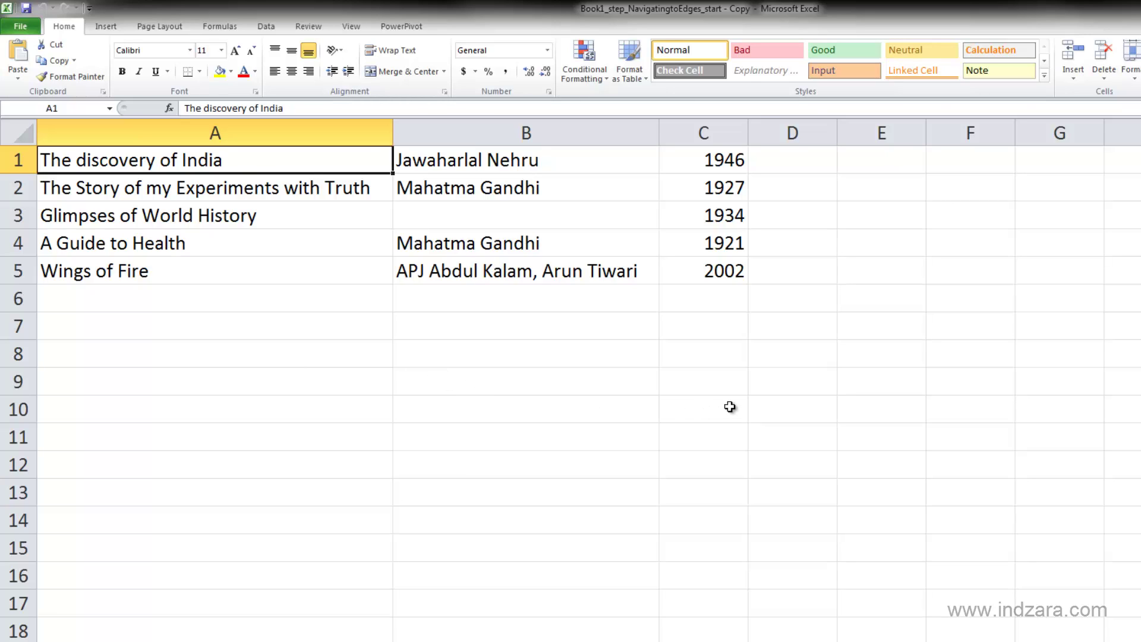
Step: Shift-select A1:E13, enlarge it to A1:I18, then shrink the range to A1:B10
{"action": "left_click", "coordinate": [902, 483], "text": "shift"}
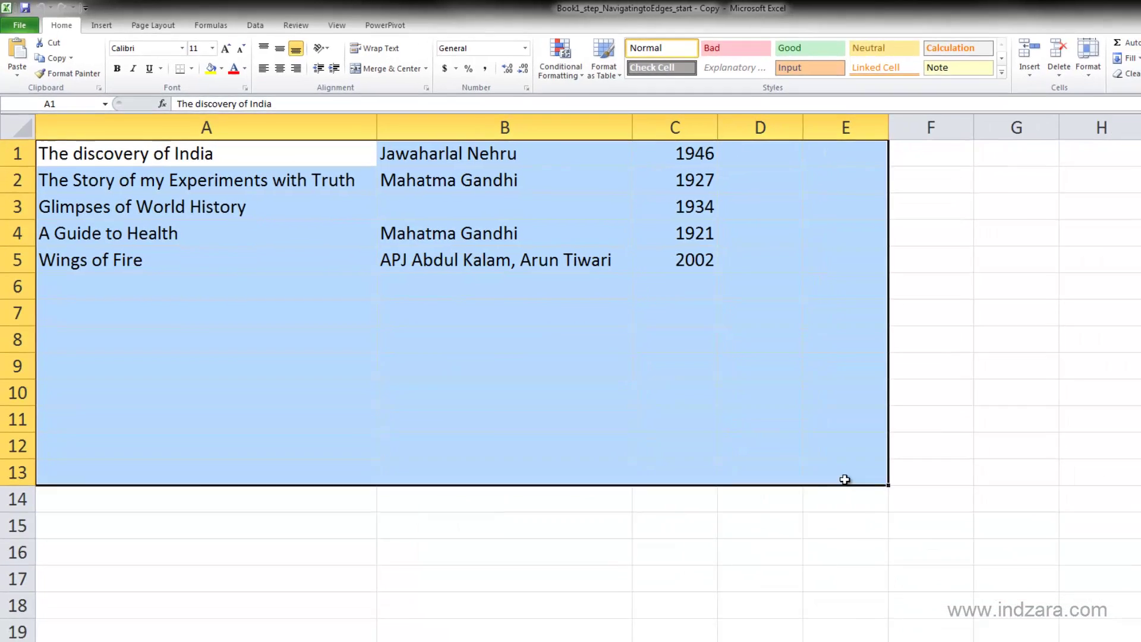
{"action": "left_click_drag", "start_coordinate": [937, 514], "coordinate": [1115, 622]}
{"action": "left_click_drag", "start_coordinate": [1005, 560], "coordinate": [366, 346]}
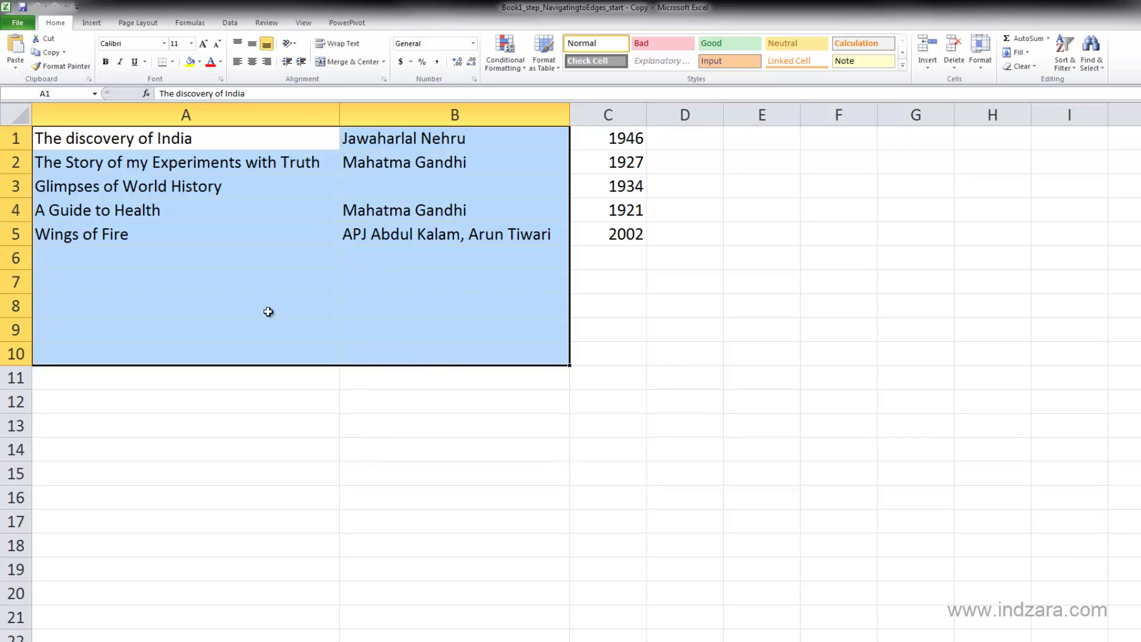
{"action": "left_click", "coordinate": [274, 142]}
{"action": "scroll", "coordinate": [401, 375], "scroll_direction": "down", "scroll_amount": 14}
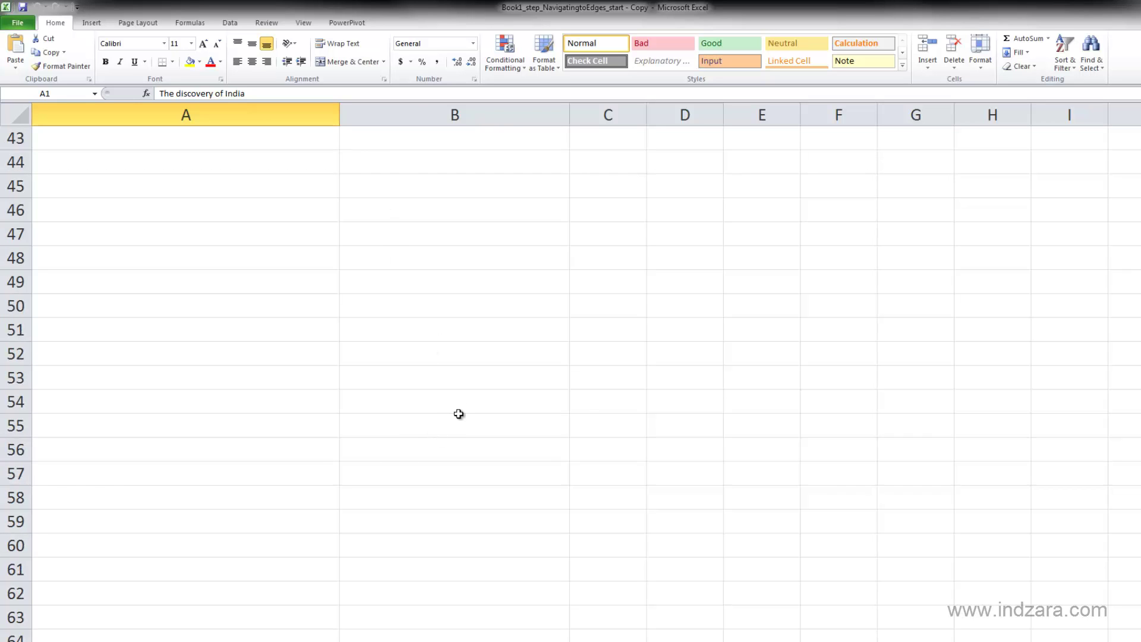
{"action": "scroll", "coordinate": [459, 414], "scroll_direction": "down", "scroll_amount": 3}
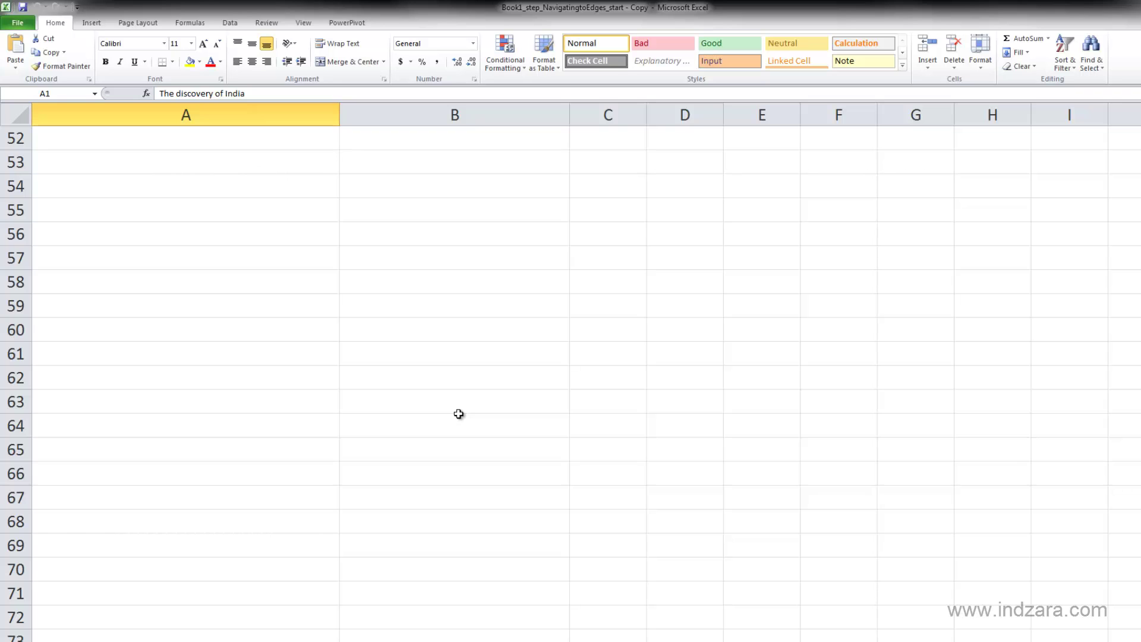
{"action": "left_click", "coordinate": [459, 413], "text": "shift"}
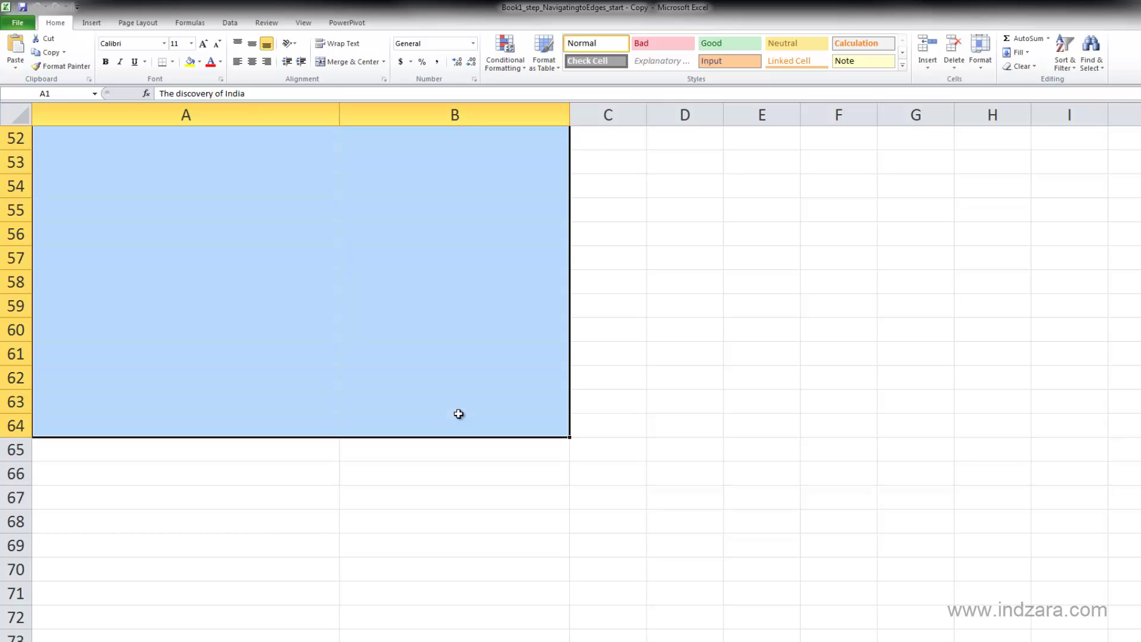
{"action": "scroll", "coordinate": [297, 380], "scroll_direction": "up", "scroll_amount": 17}
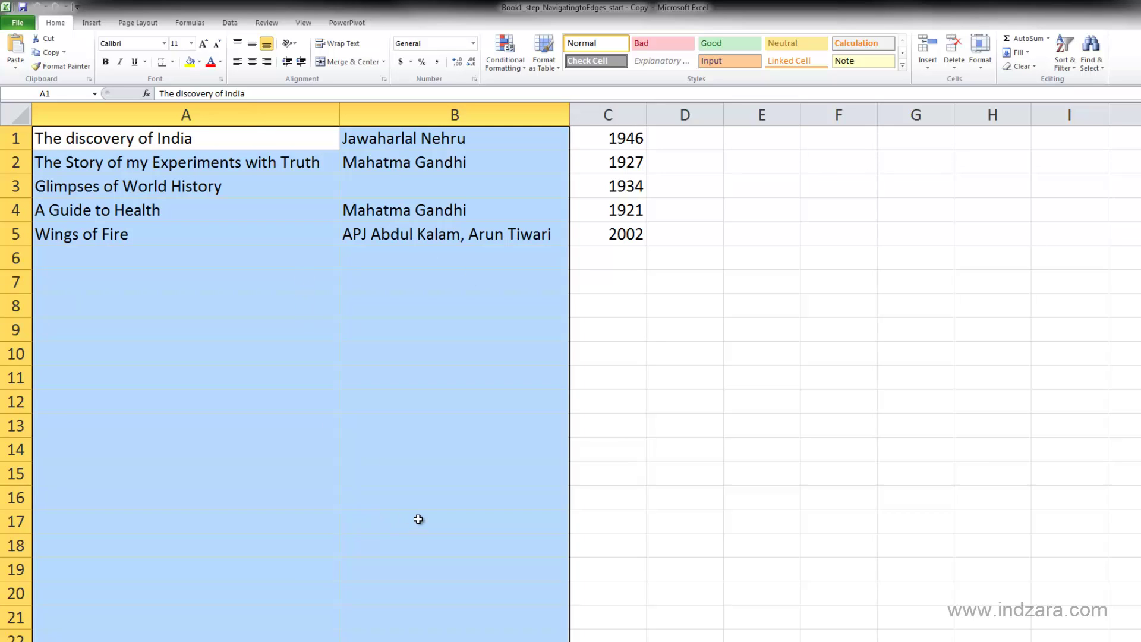
{"action": "scroll", "coordinate": [586, 428], "scroll_direction": "down", "scroll_amount": 8}
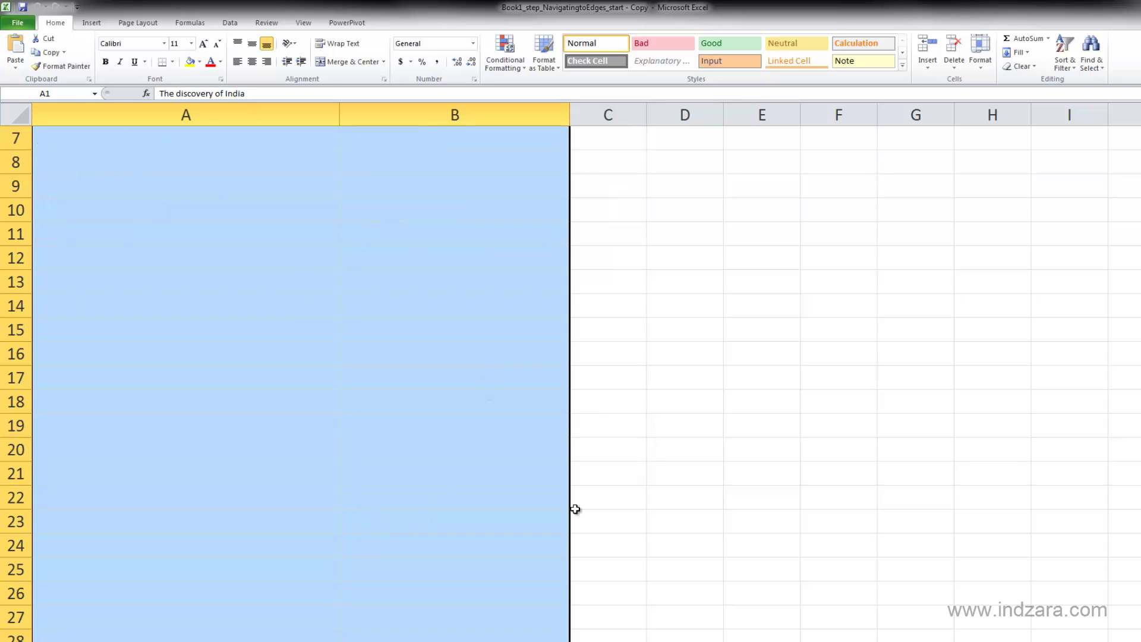
{"action": "scroll", "coordinate": [565, 554], "scroll_direction": "down", "scroll_amount": 4}
{"action": "scroll", "coordinate": [541, 535], "scroll_direction": "down", "scroll_amount": 2}
{"action": "scroll", "coordinate": [542, 535], "scroll_direction": "up", "scroll_amount": 7}
{"action": "scroll", "coordinate": [541, 535], "scroll_direction": "up", "scroll_amount": 7}
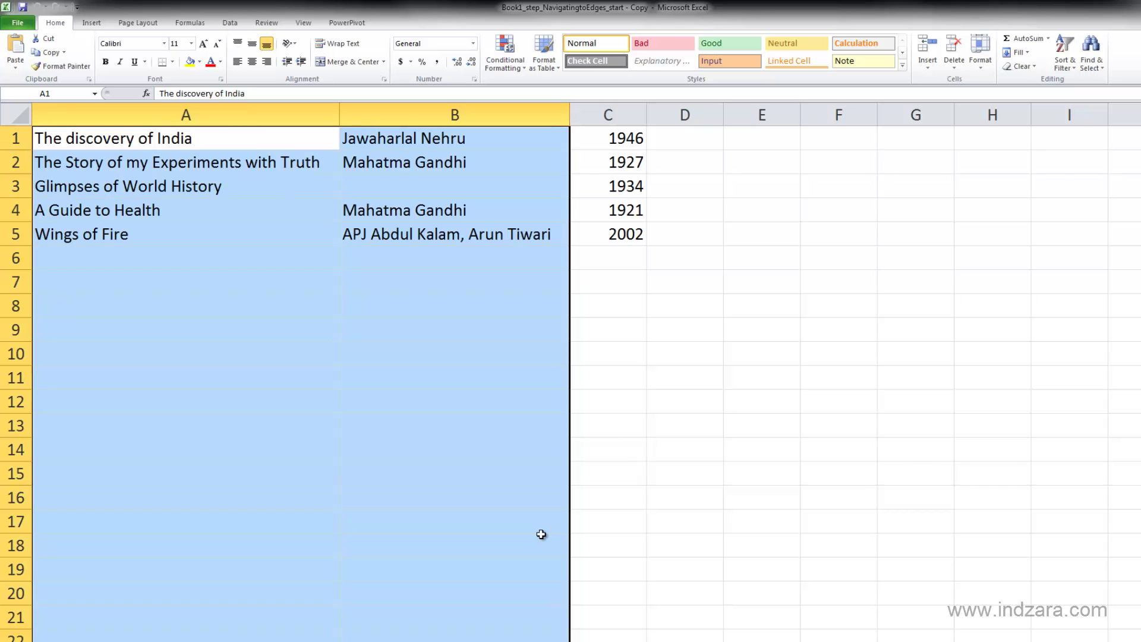
Step: Select whole columns A, C and B together as one selection
{"action": "left_click", "coordinate": [277, 306]}
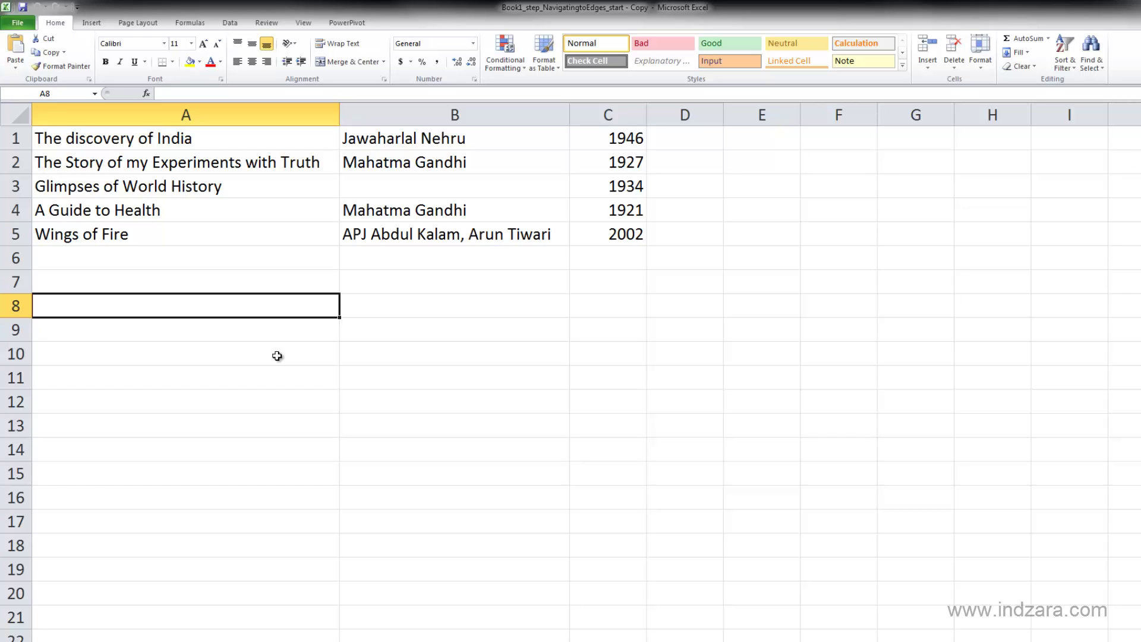
{"action": "left_click", "coordinate": [233, 114]}
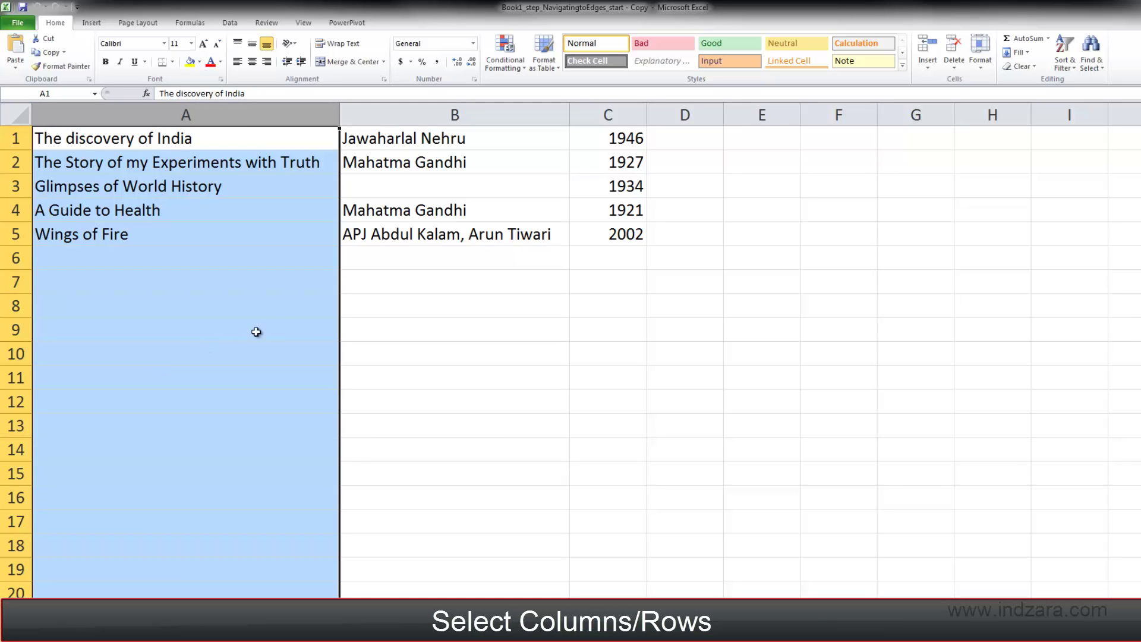
{"action": "left_click", "coordinate": [610, 115], "text": "ctrl"}
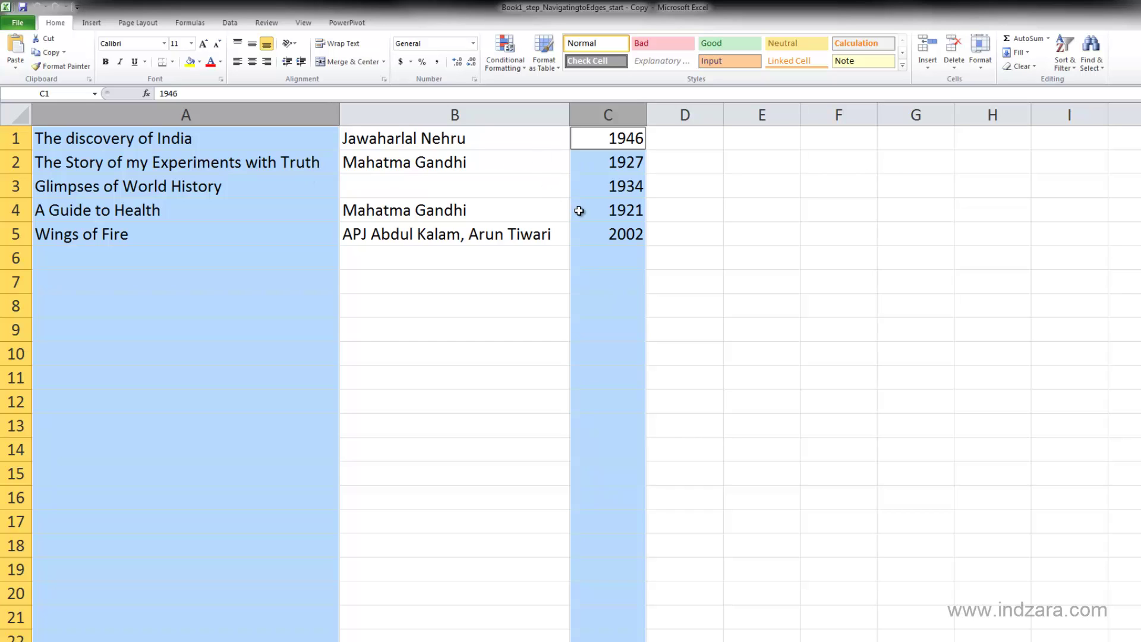
{"action": "left_click", "coordinate": [508, 114], "text": "ctrl"}
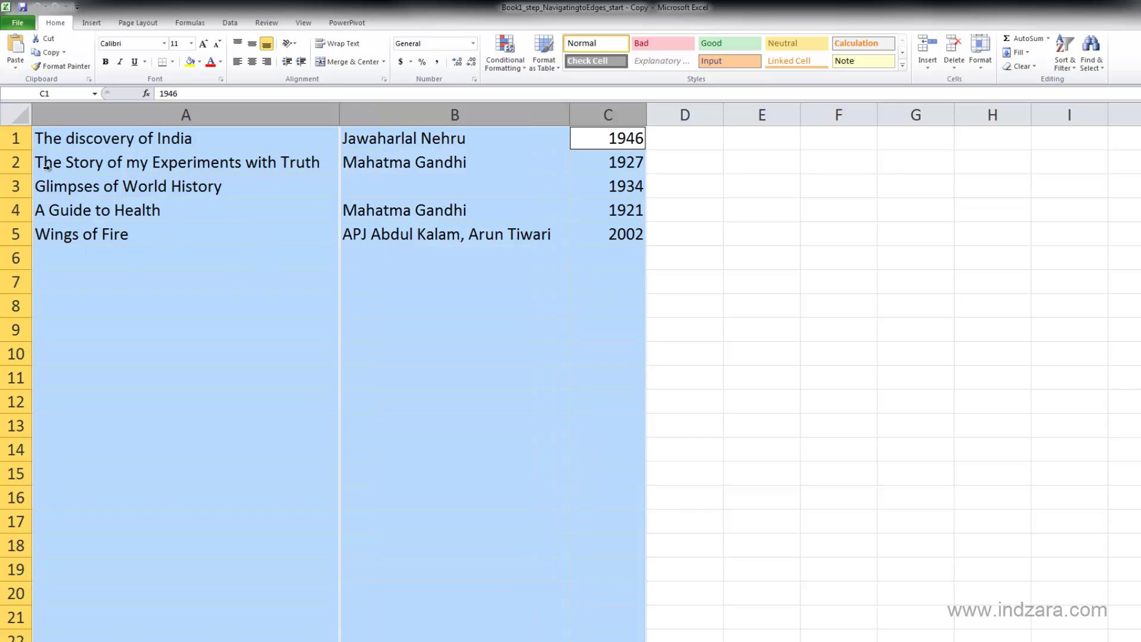
Step: Select whole rows 2 and 4 together, then leave only A5 selected
{"action": "left_click", "coordinate": [9, 159]}
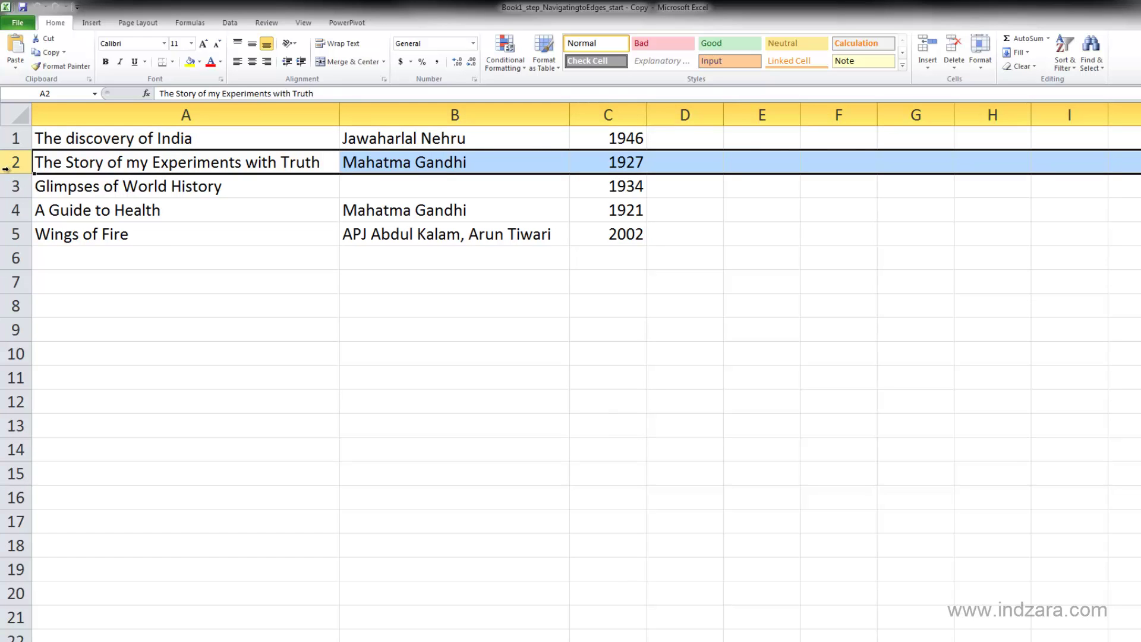
{"action": "left_click", "coordinate": [9, 211], "text": "ctrl"}
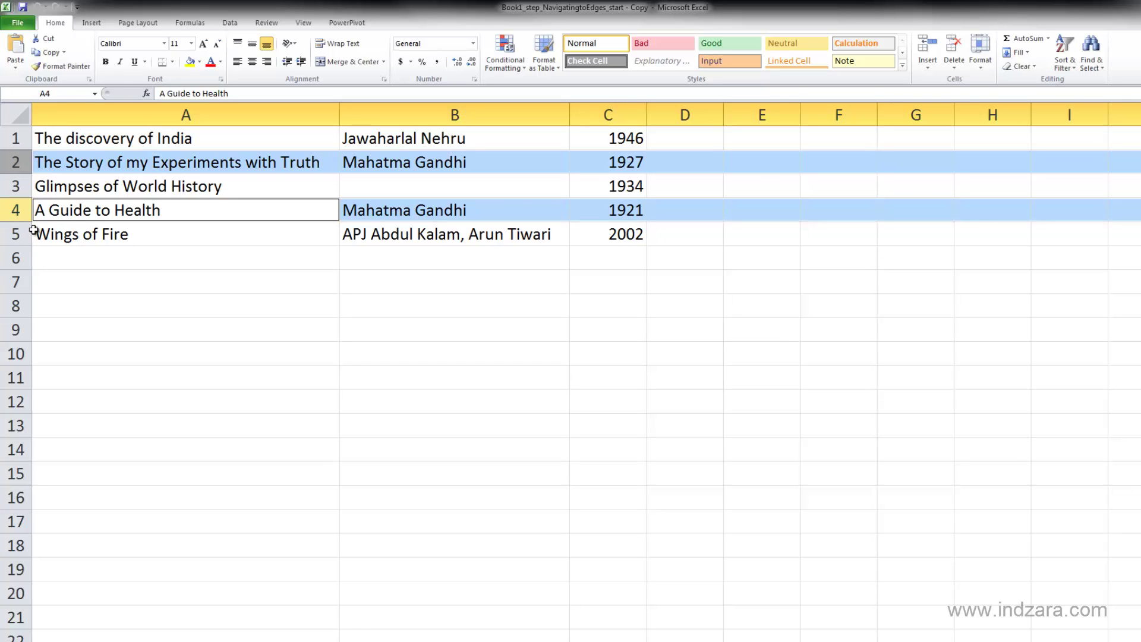
{"action": "left_click", "coordinate": [114, 236]}
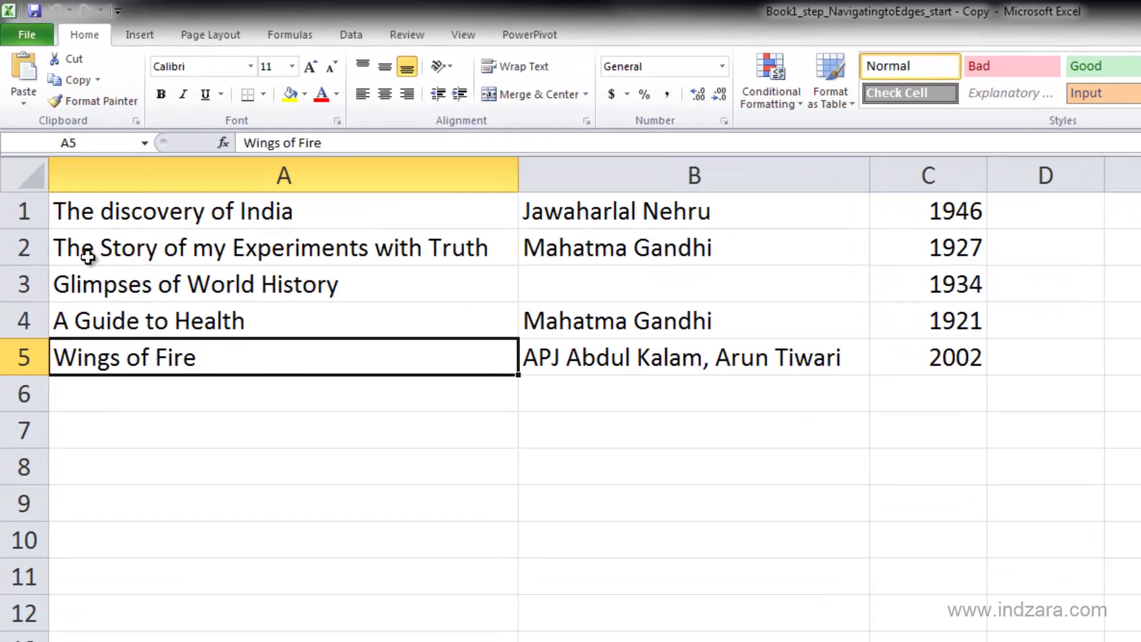
Step: Select the whole sheet, clear it, select A3 down to A9, then settle on A5 alone
{"action": "left_click", "coordinate": [38, 186]}
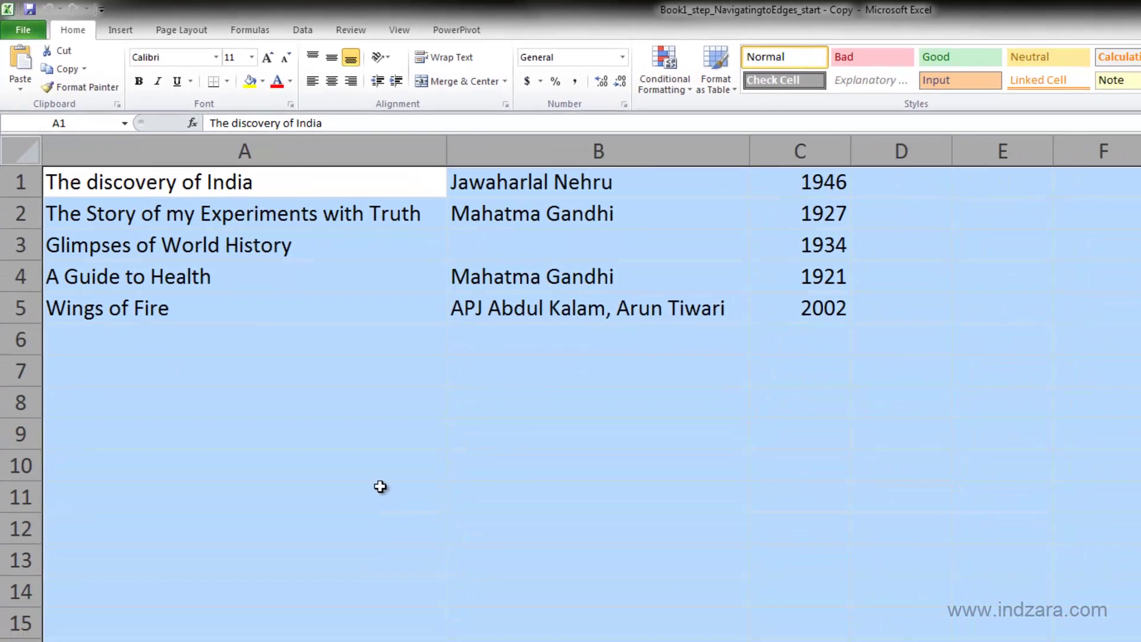
{"action": "left_click", "coordinate": [380, 487]}
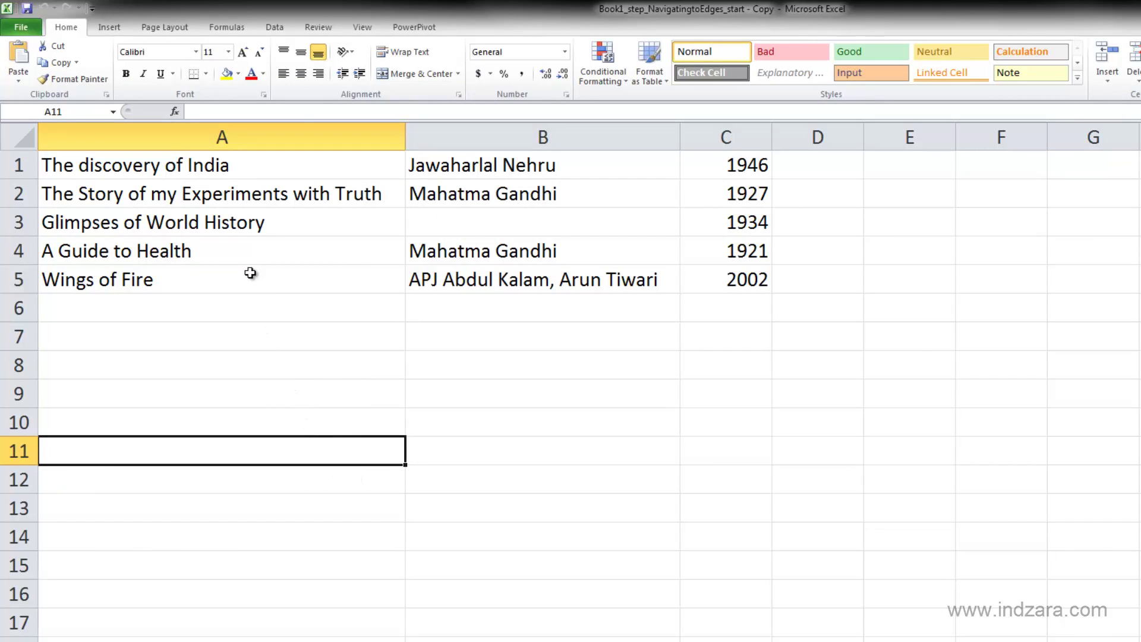
{"action": "left_click_drag", "start_coordinate": [246, 229], "coordinate": [241, 300]}
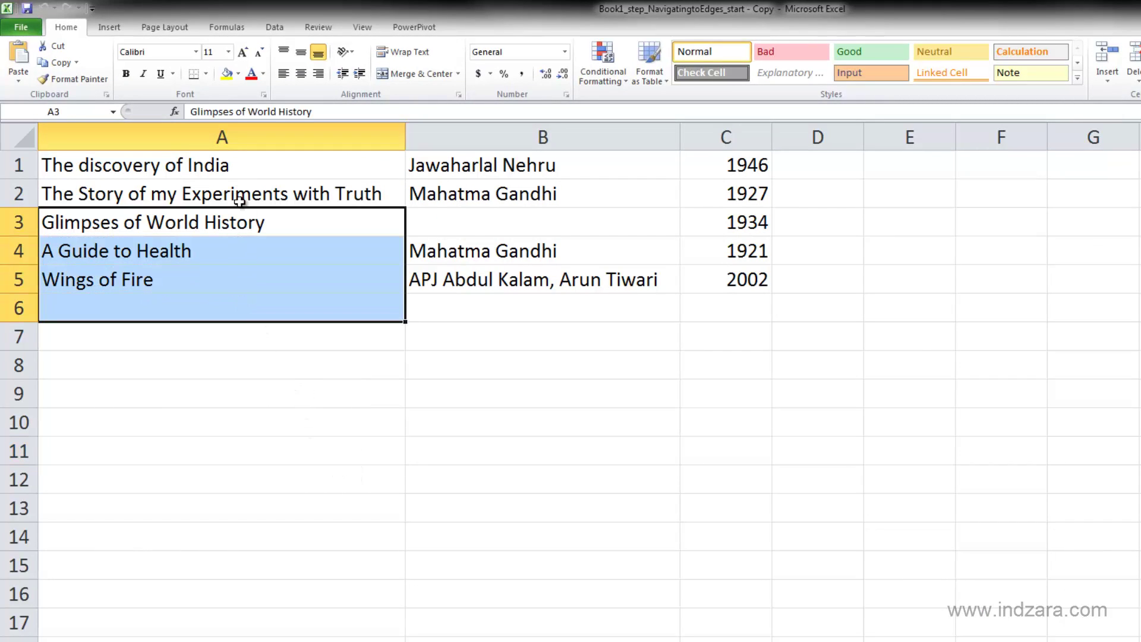
{"action": "key", "text": "shift+Up"}
{"action": "left_click_drag", "start_coordinate": [269, 336], "coordinate": [267, 380]}
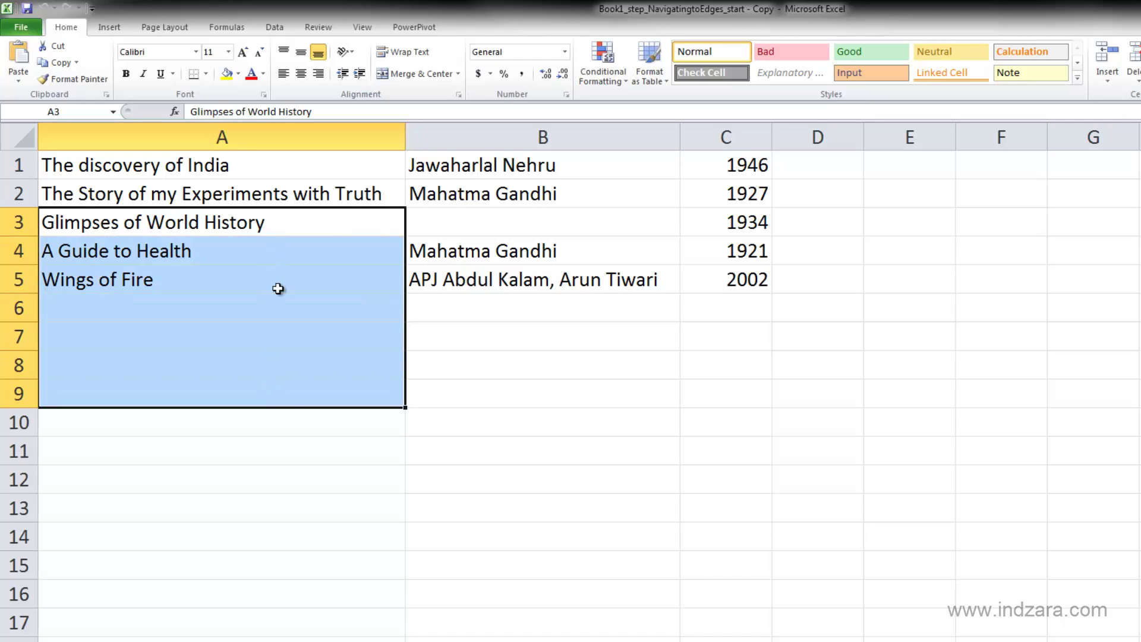
{"action": "left_click", "coordinate": [314, 459]}
{"action": "left_click", "coordinate": [175, 291]}
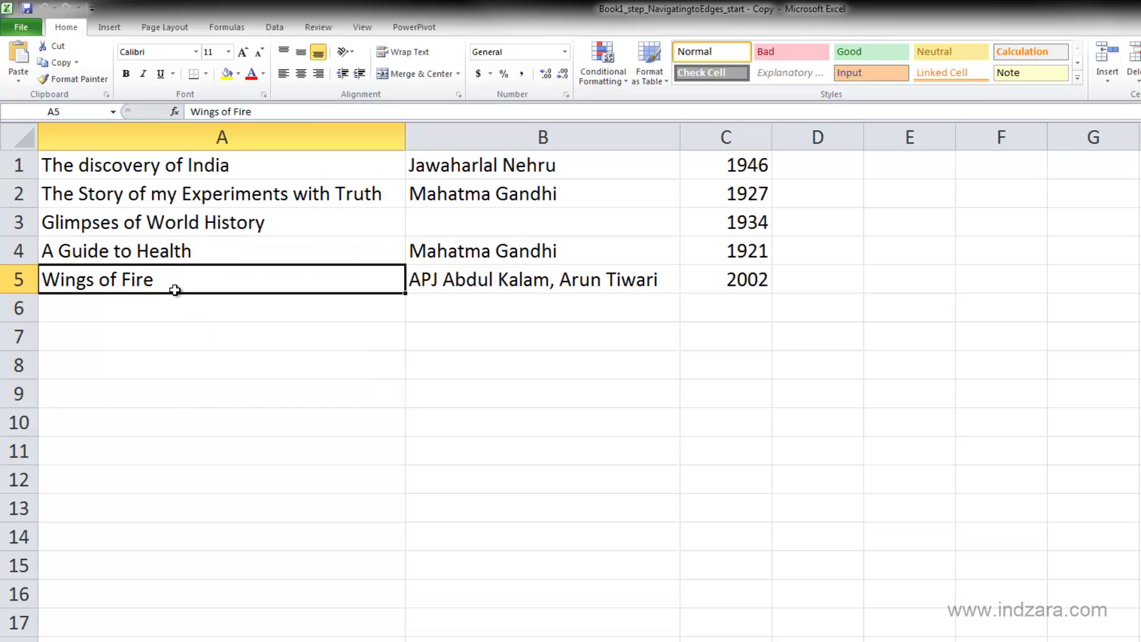
Step: Add C4, F6, C9, A9, A8, B7, B10 and B14 to the A5 selection, then reduce it to A10
{"action": "left_click", "coordinate": [767, 253], "text": "ctrl"}
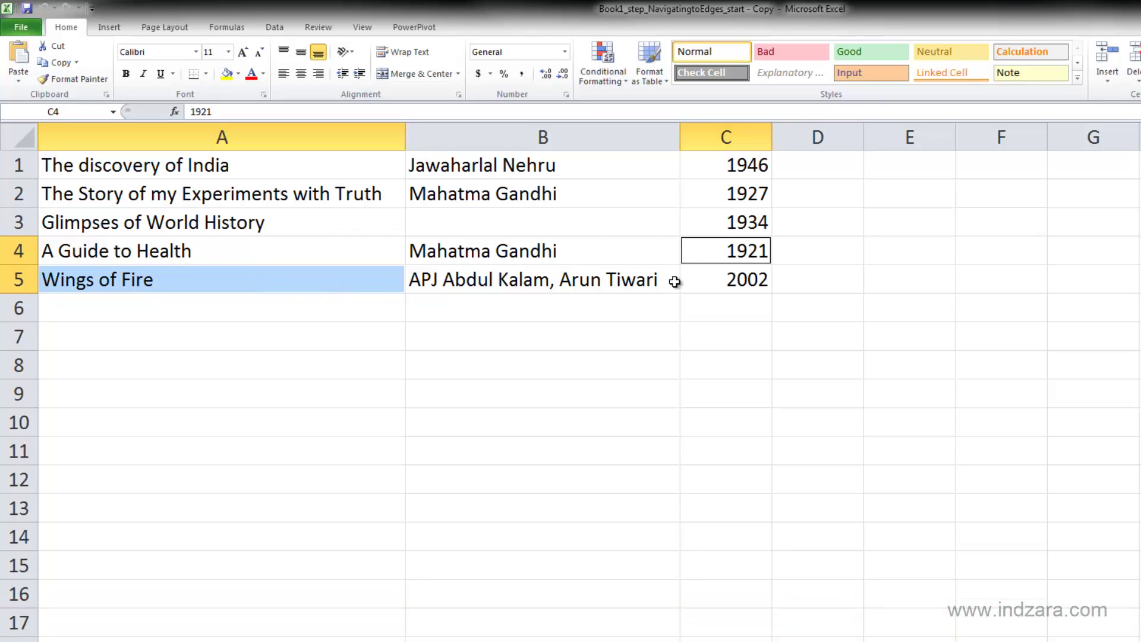
{"action": "left_click", "coordinate": [1014, 315], "text": "ctrl"}
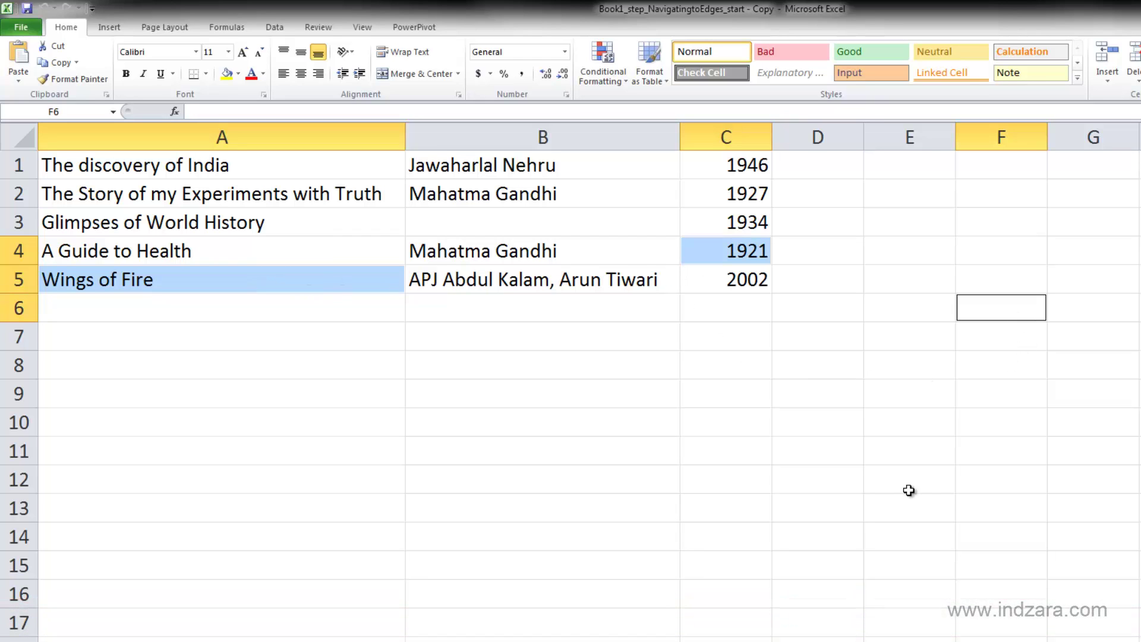
{"action": "left_click", "coordinate": [697, 384], "text": "ctrl"}
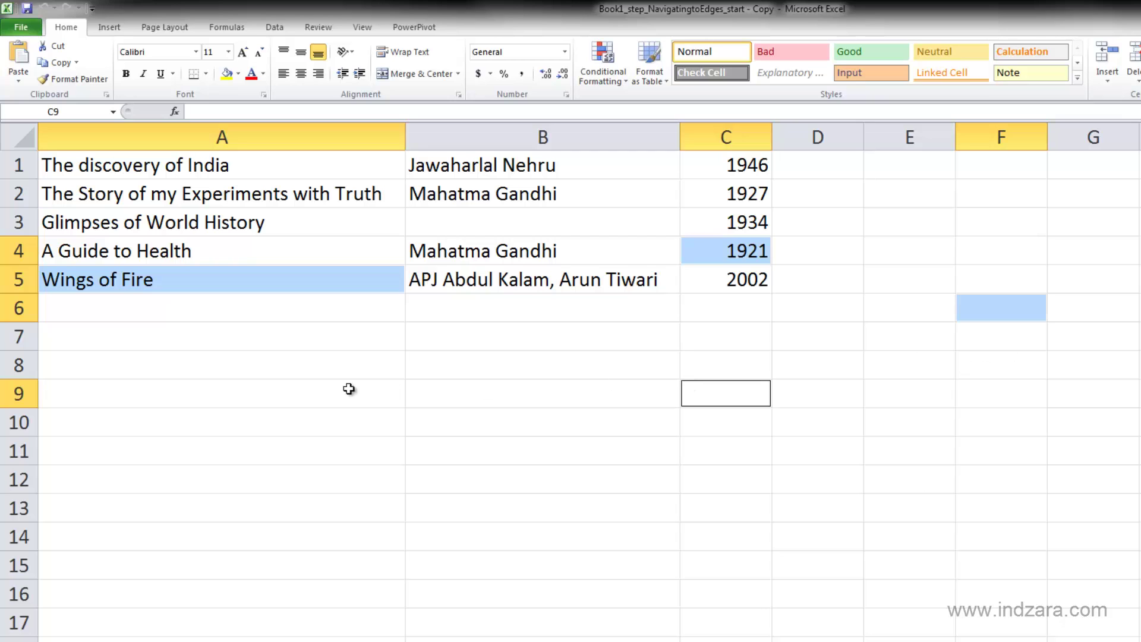
{"action": "left_click", "coordinate": [307, 389], "text": "ctrl"}
{"action": "left_click", "coordinate": [267, 363], "text": "ctrl"}
{"action": "left_click", "coordinate": [537, 346], "text": "ctrl"}
{"action": "left_click", "coordinate": [551, 425], "text": "ctrl"}
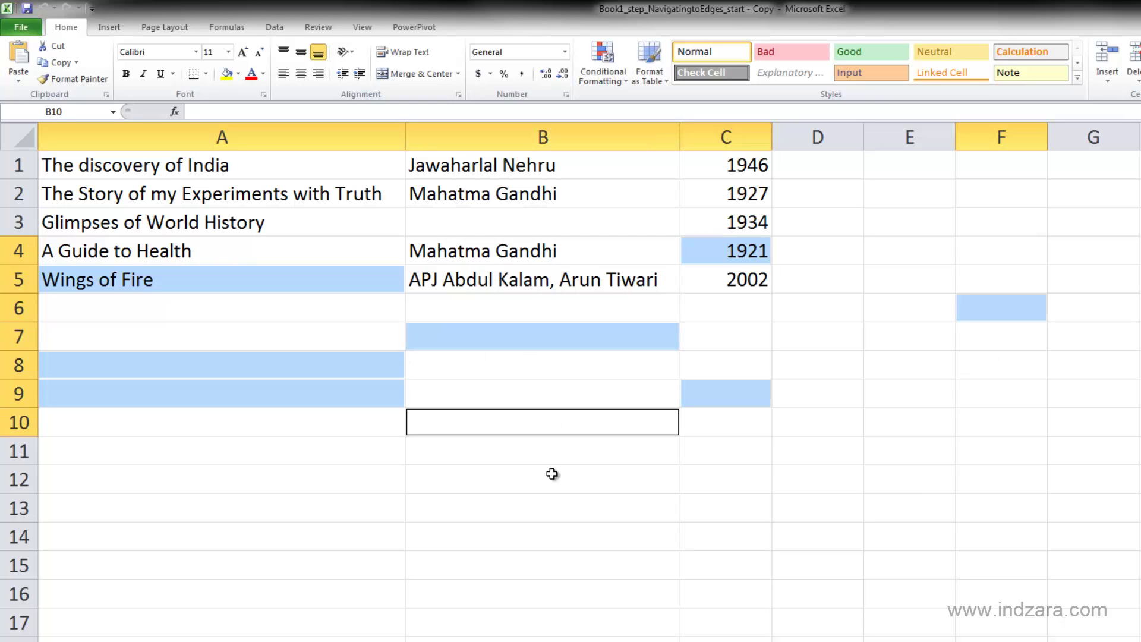
{"action": "left_click", "coordinate": [553, 535], "text": "ctrl"}
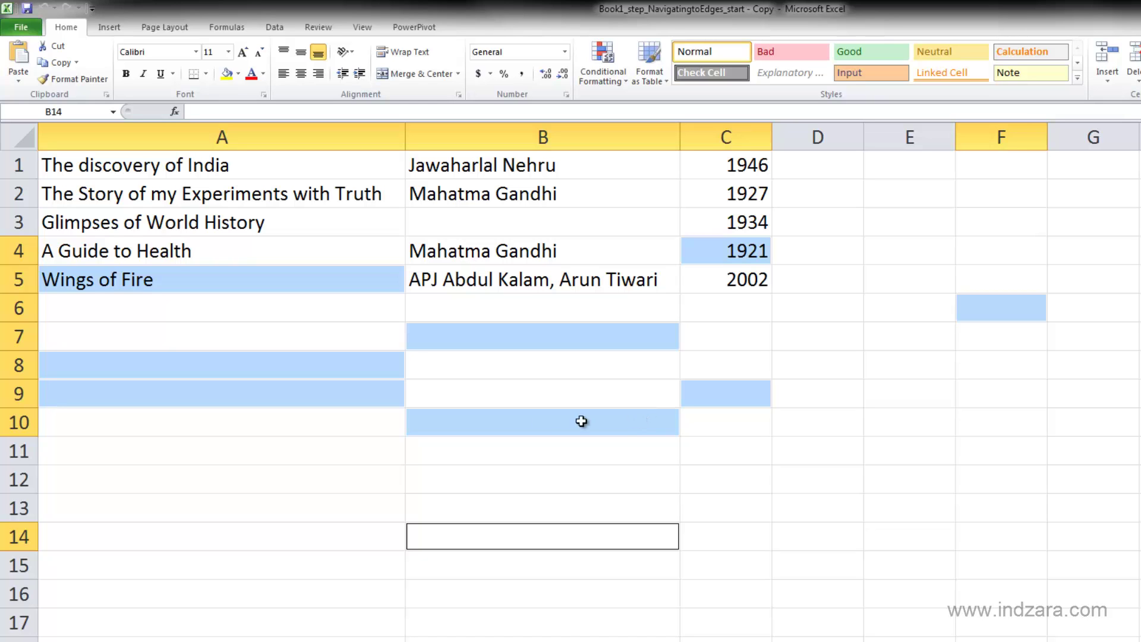
{"action": "left_click", "coordinate": [315, 428]}
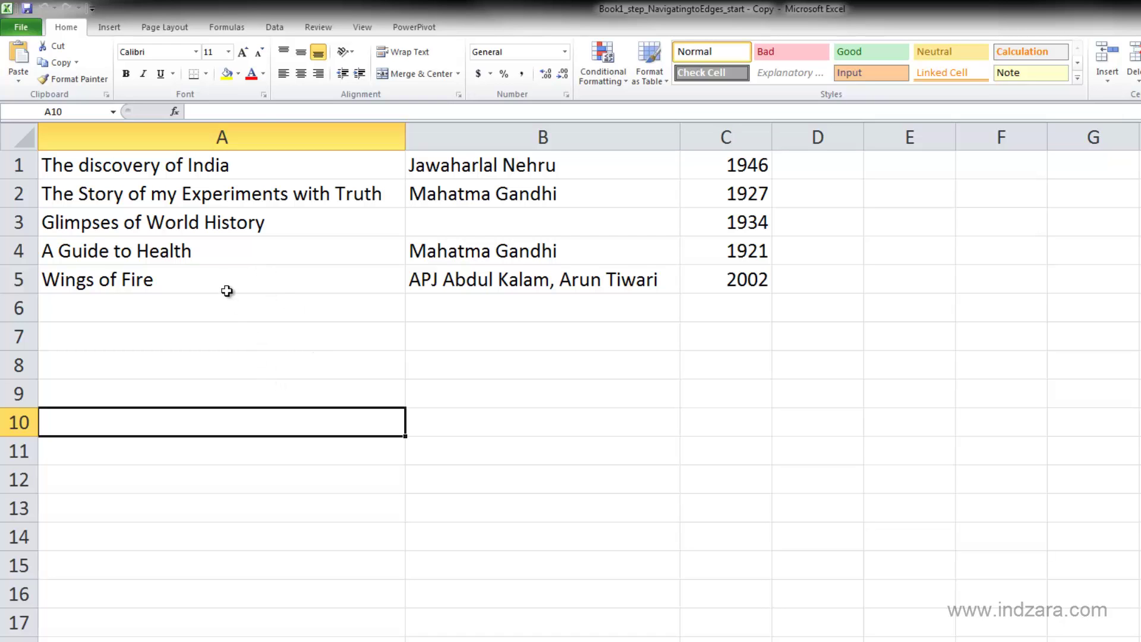
Step: Select A4:A5 and, in Shift+F8 add mode, add C4:C5, C7:C10 and B9:B13
{"action": "left_click_drag", "start_coordinate": [223, 259], "coordinate": [221, 279]}
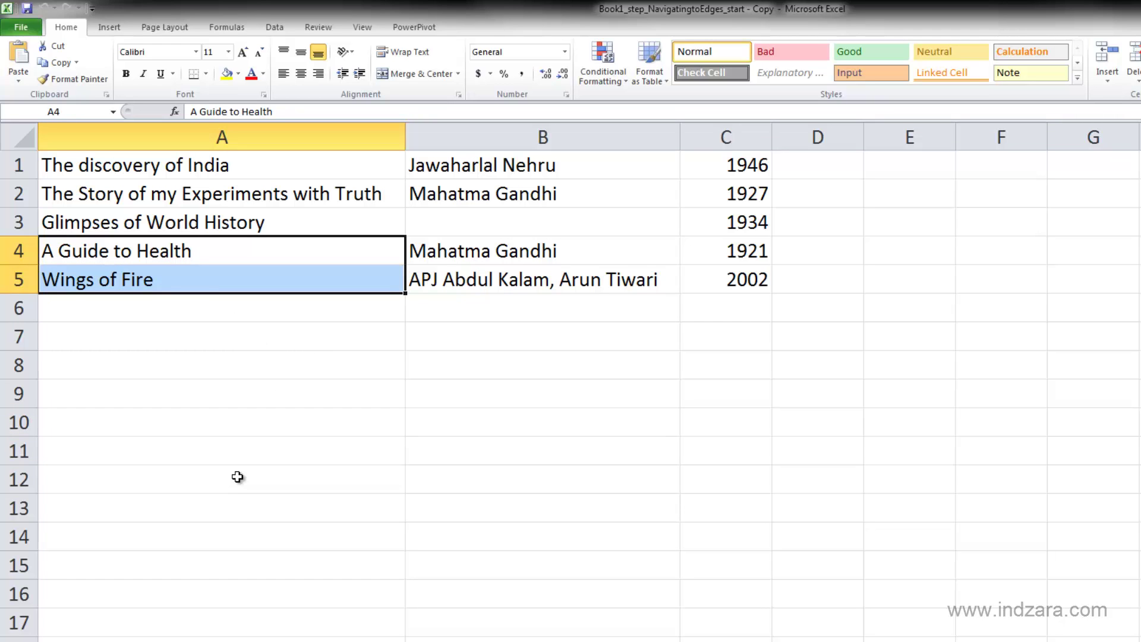
{"action": "key", "text": "shift+F8"}
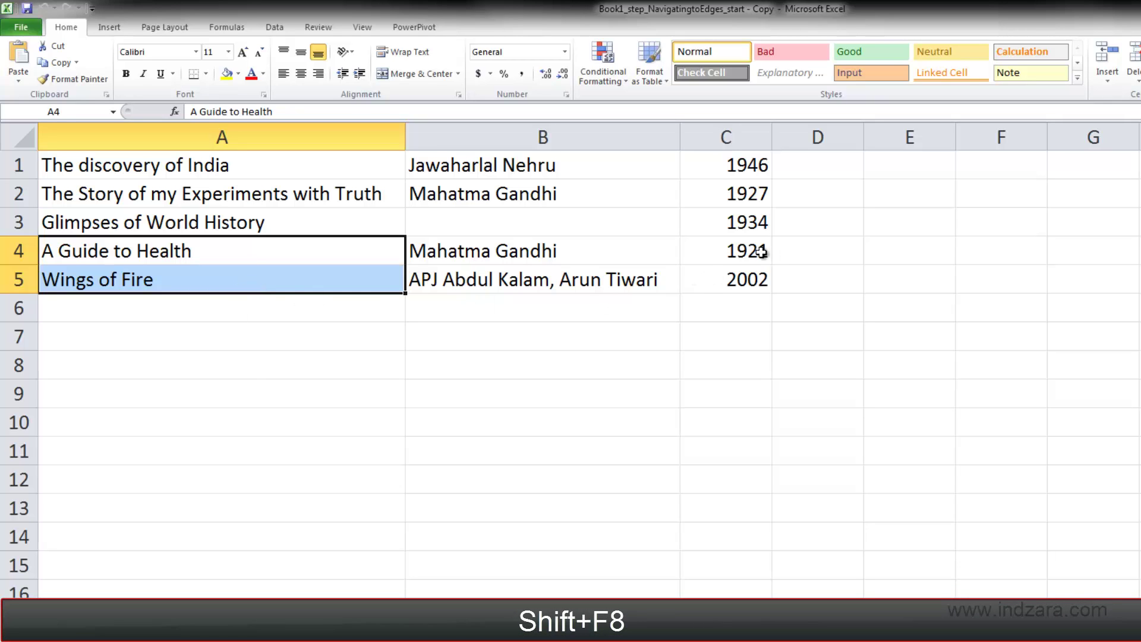
{"action": "left_click_drag", "start_coordinate": [758, 252], "coordinate": [759, 280]}
{"action": "left_click_drag", "start_coordinate": [706, 343], "coordinate": [713, 426]}
{"action": "left_click_drag", "start_coordinate": [466, 396], "coordinate": [416, 506]}
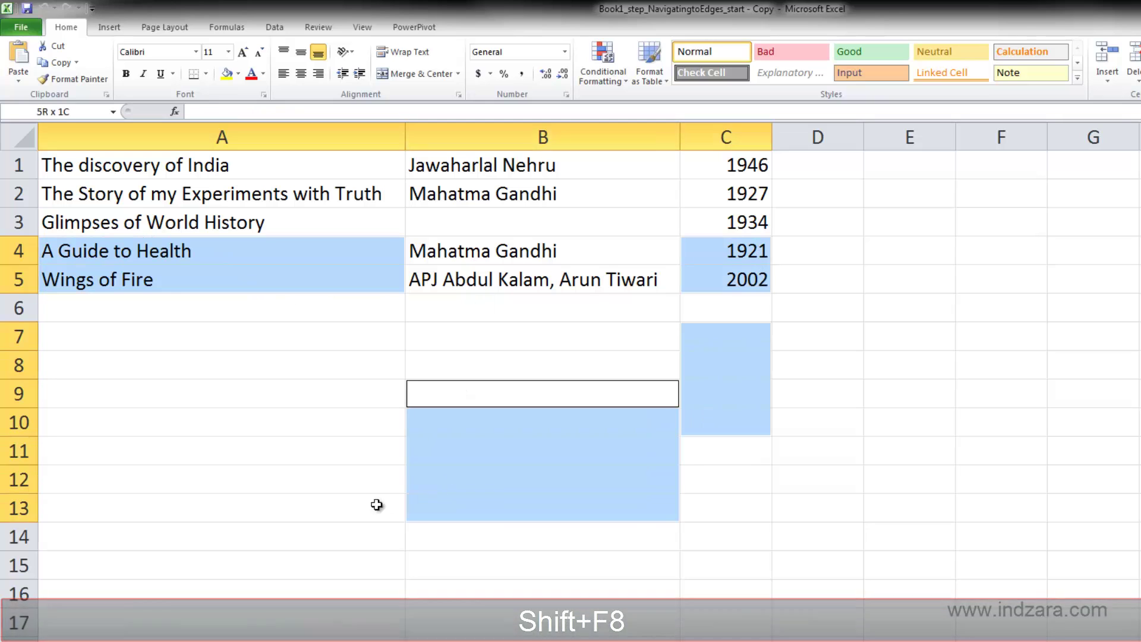
Step: Add F3:F6, E11:E17, A9:A12, A14:A16 and D16:D17 to the multi-range selection
{"action": "left_click_drag", "start_coordinate": [1019, 214], "coordinate": [1009, 310]}
{"action": "left_click_drag", "start_coordinate": [904, 461], "coordinate": [910, 624]}
{"action": "left_click_drag", "start_coordinate": [262, 407], "coordinate": [244, 486]}
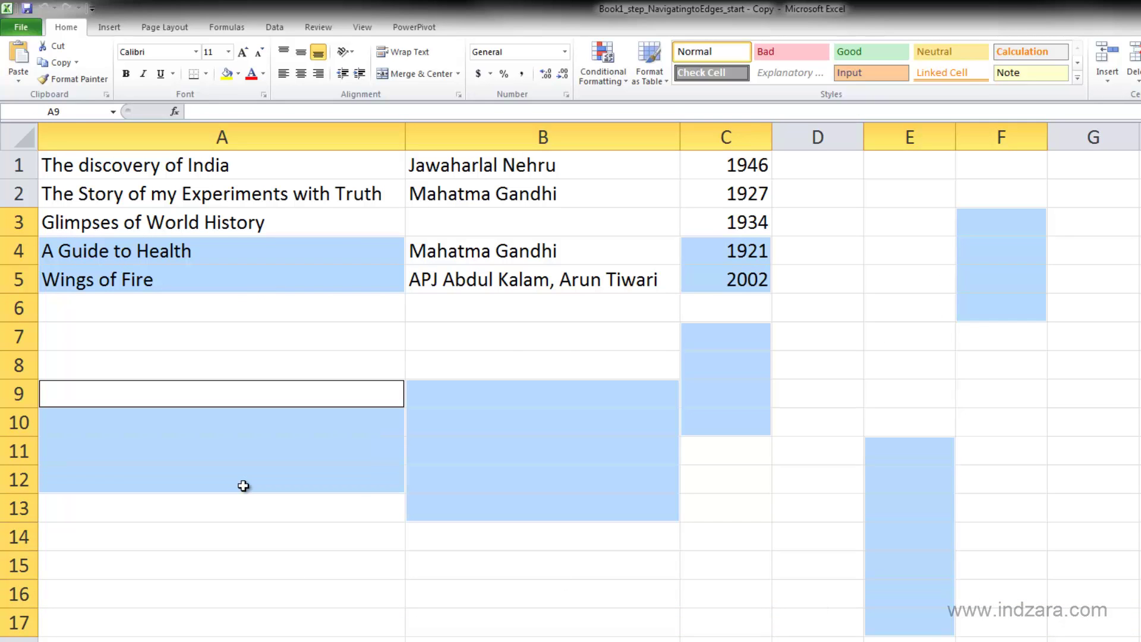
{"action": "left_click_drag", "start_coordinate": [302, 540], "coordinate": [293, 606]}
{"action": "left_click_drag", "start_coordinate": [784, 583], "coordinate": [773, 639]}
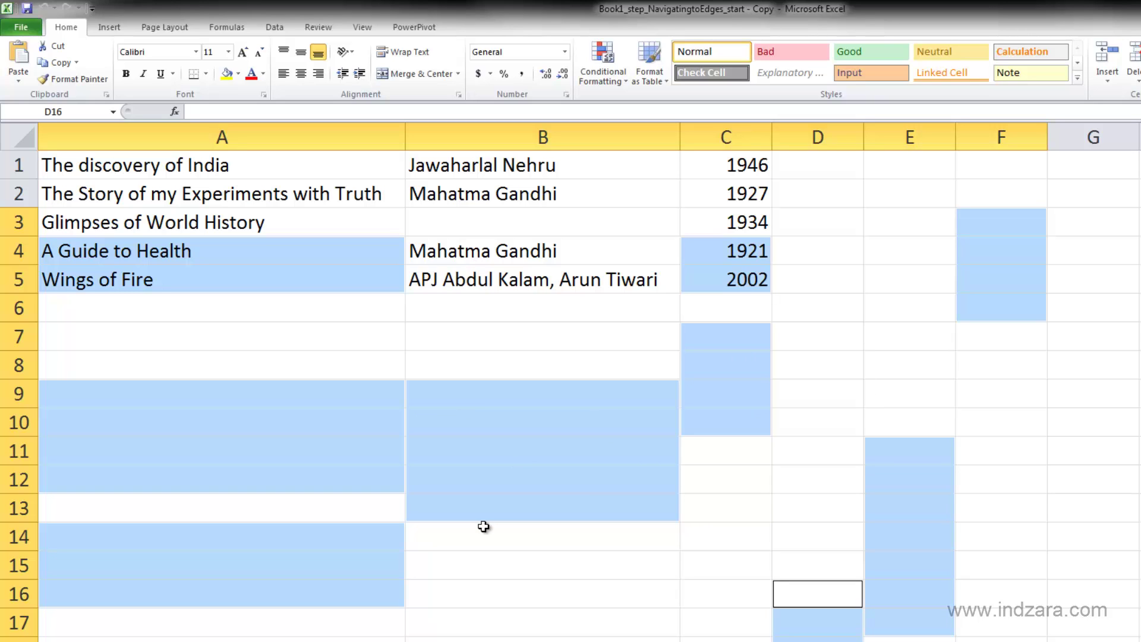
{"action": "key", "text": "Delete"}
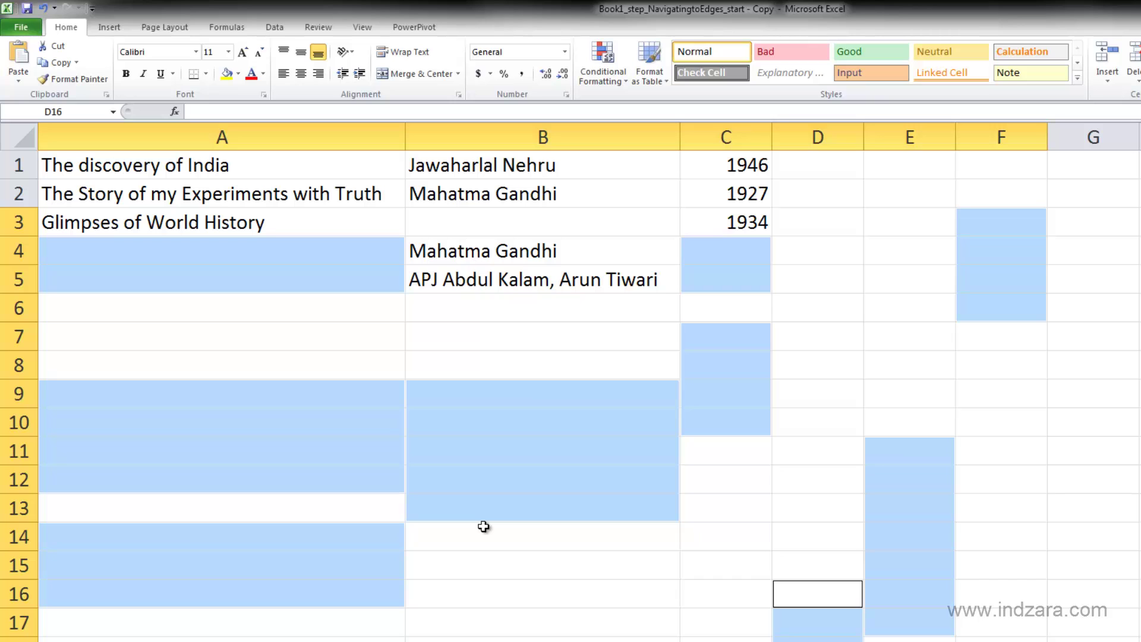
{"action": "key", "text": "ctrl+z"}
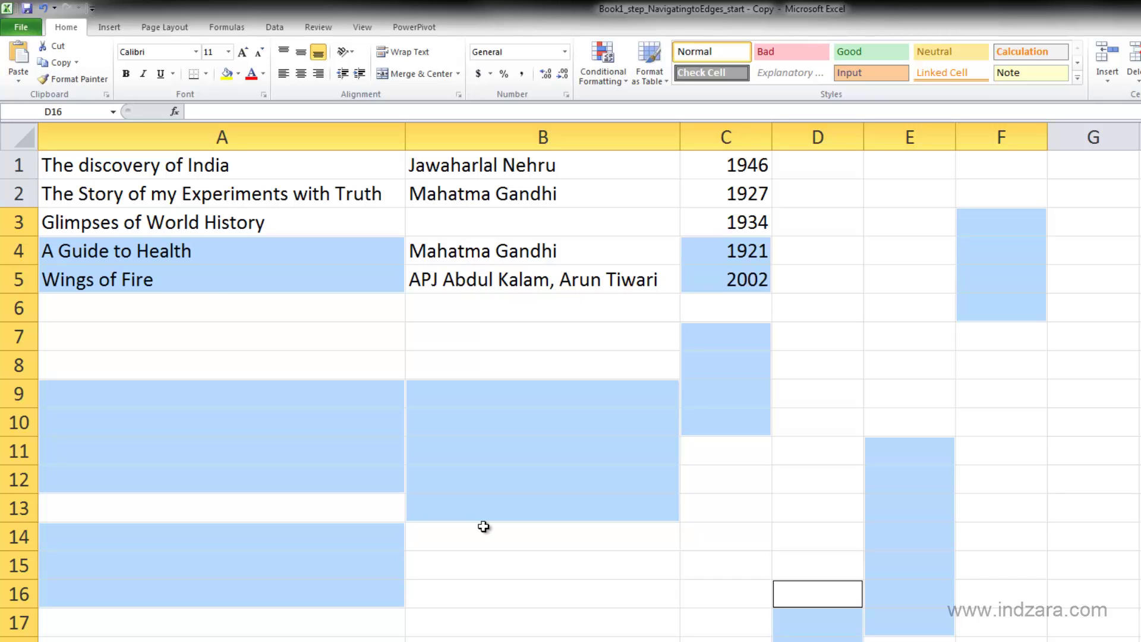